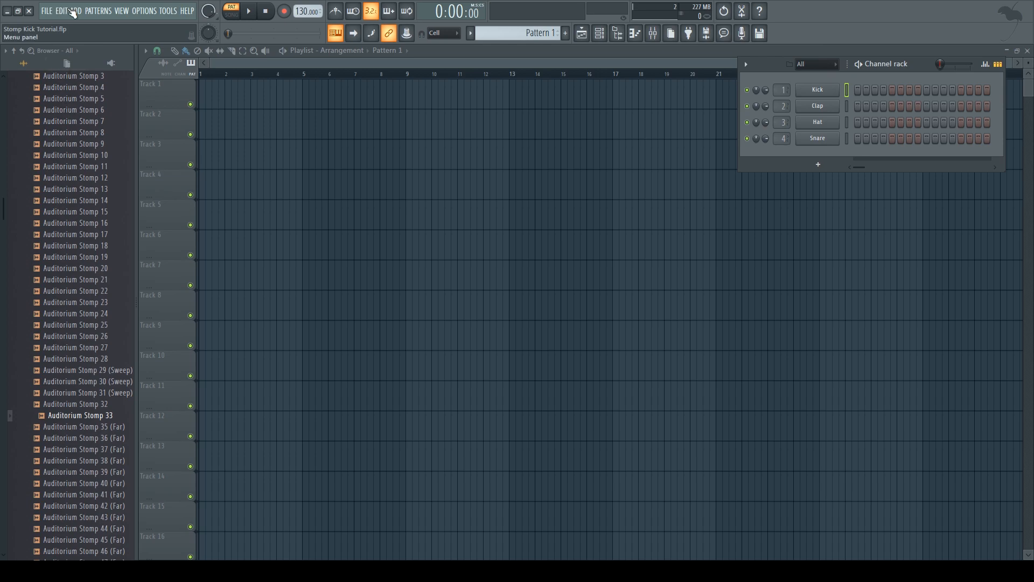
- Add a 3x Osc channel, turn down the mix levels of oscillators 2 and 3, and lower oscillator 1's coarse pitch
click(197, 356)
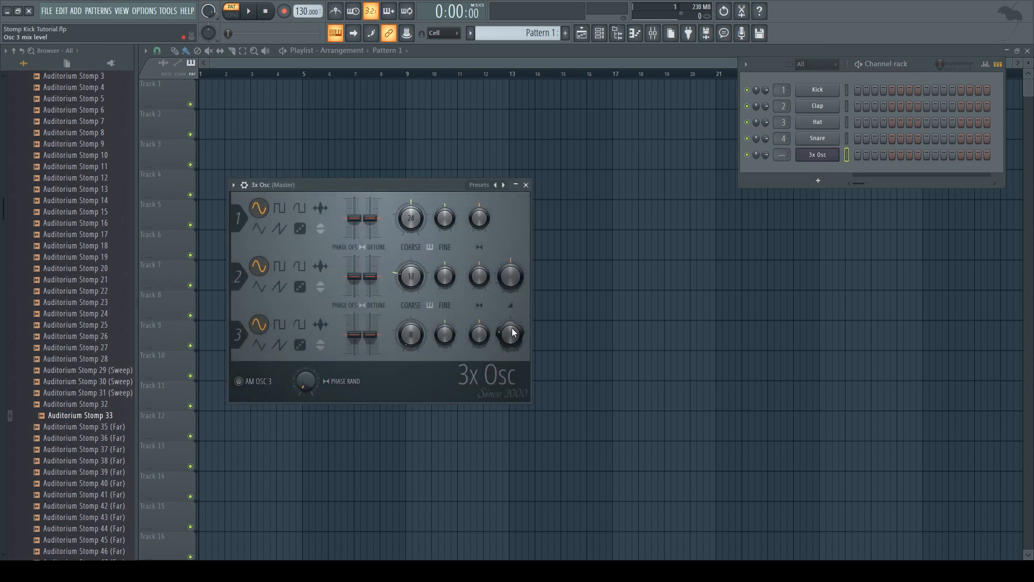
scroll(521, 275, down, 5)
scroll(410, 217, down, 1)
scroll(410, 218, down, 16)
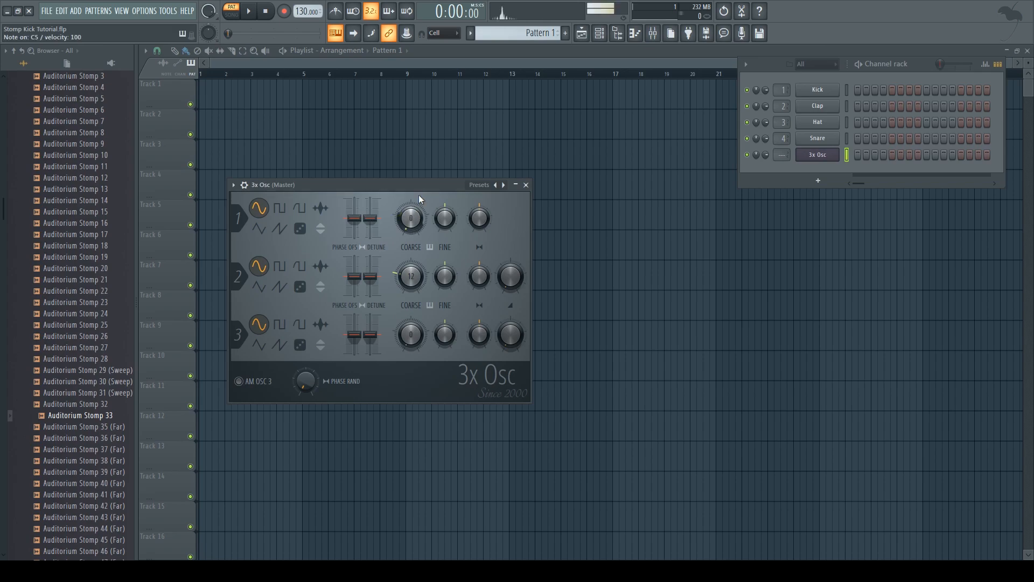
- Draw a half-bar G3 note at the start of the 3x Osc piano roll
key(F7)
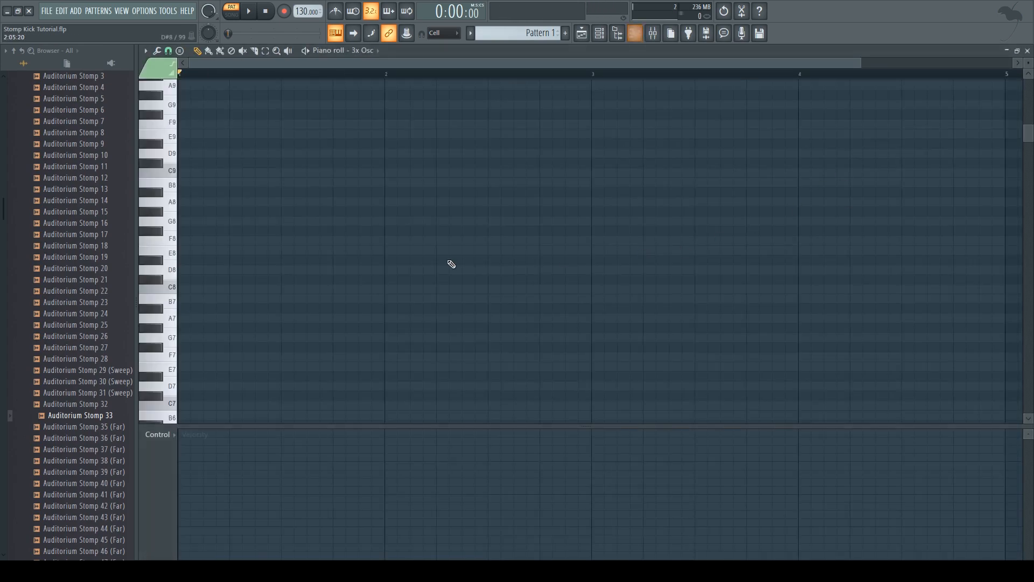
scroll(364, 259, down, 5)
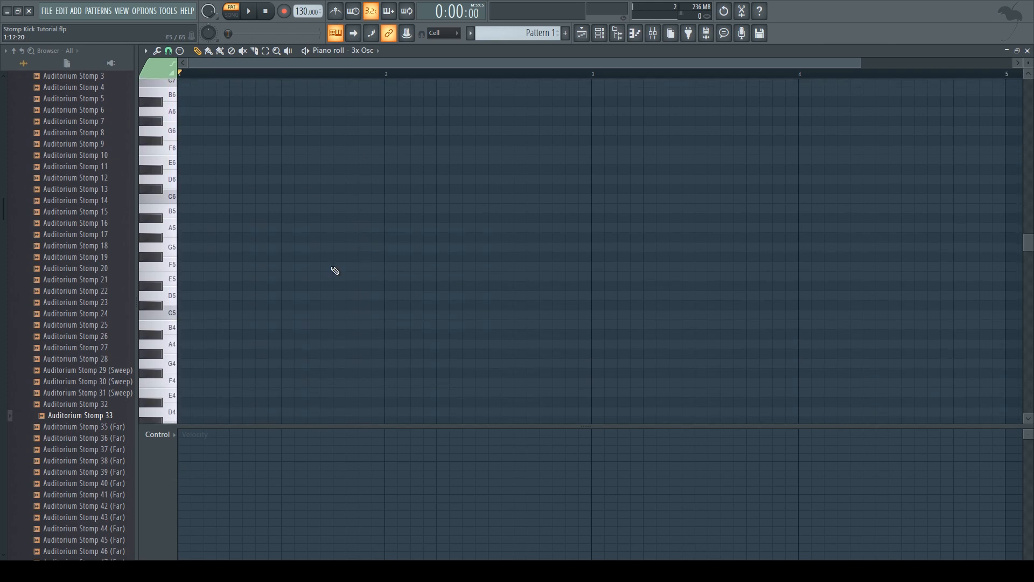
drag(193, 401, 281, 401)
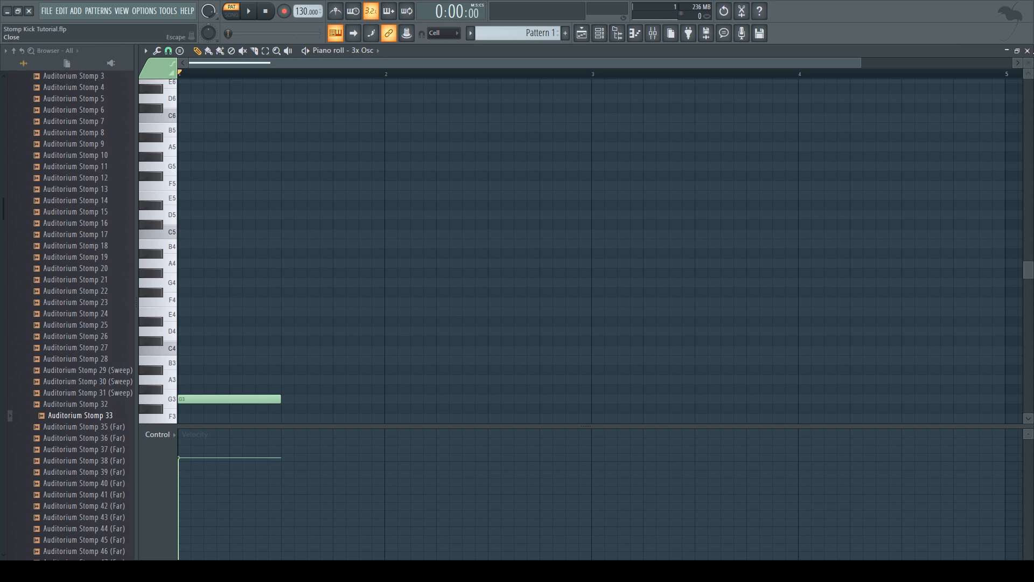
click(1027, 50)
- Shape the 3x Osc volume envelope with zero attack, hold, sustain and release and a short curved decay, checking it by playback
click(283, 210)
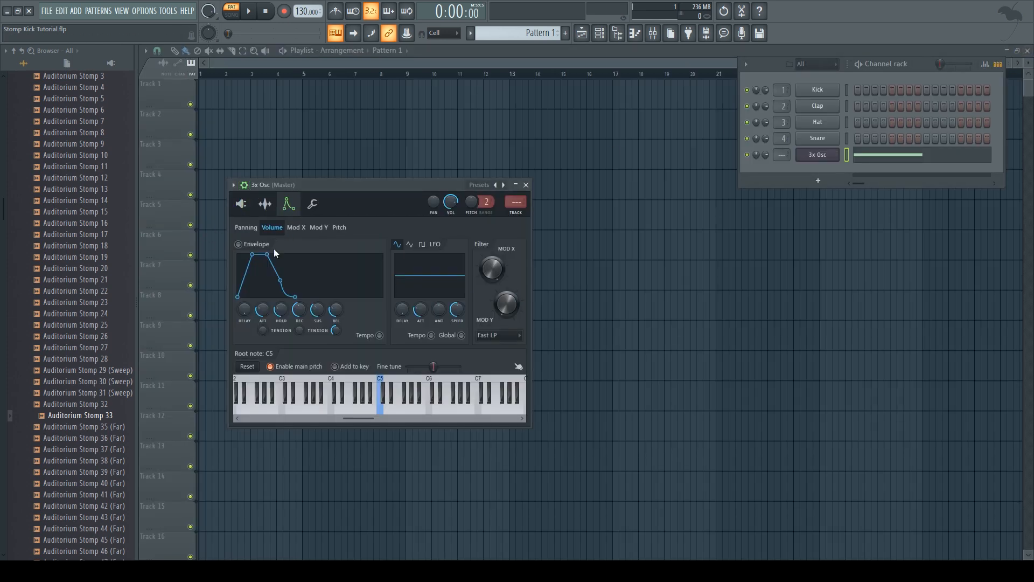
drag(263, 310, 300, 325)
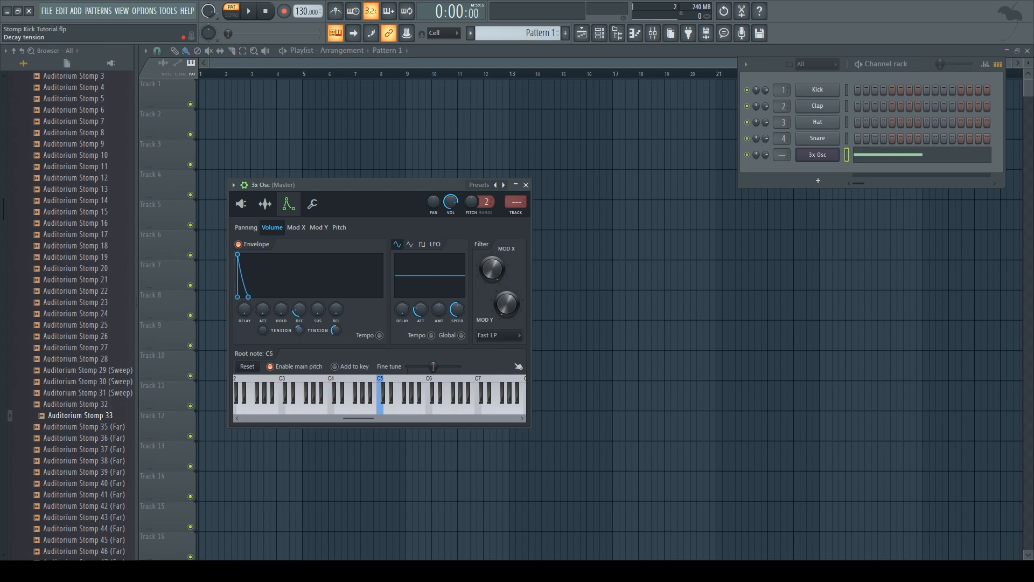
key(space)
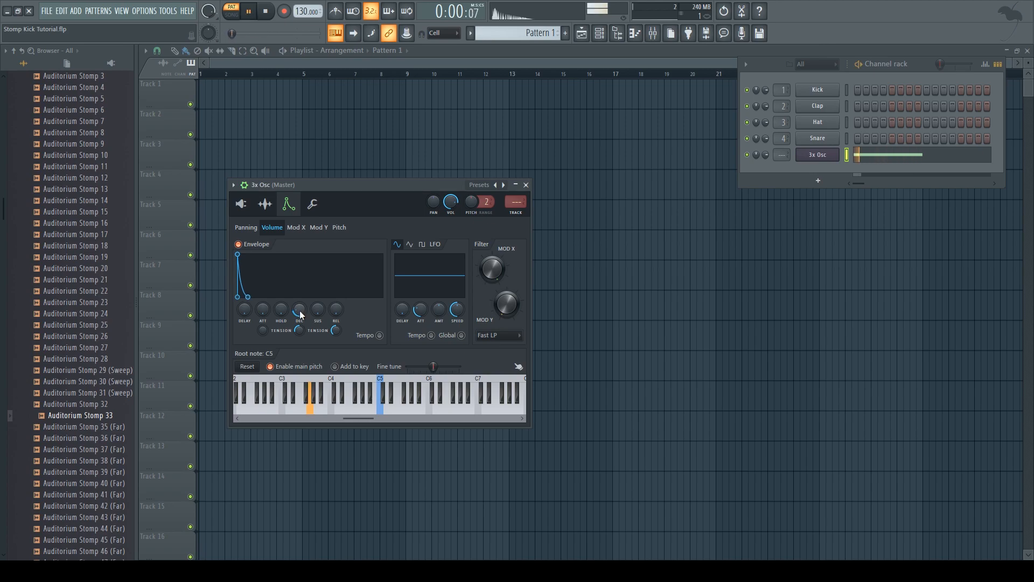
key(space)
- Shape the 3x Osc pitch envelope with zero attack, hold, sustain and release and a very short curved decay, checking it by playback
click(339, 230)
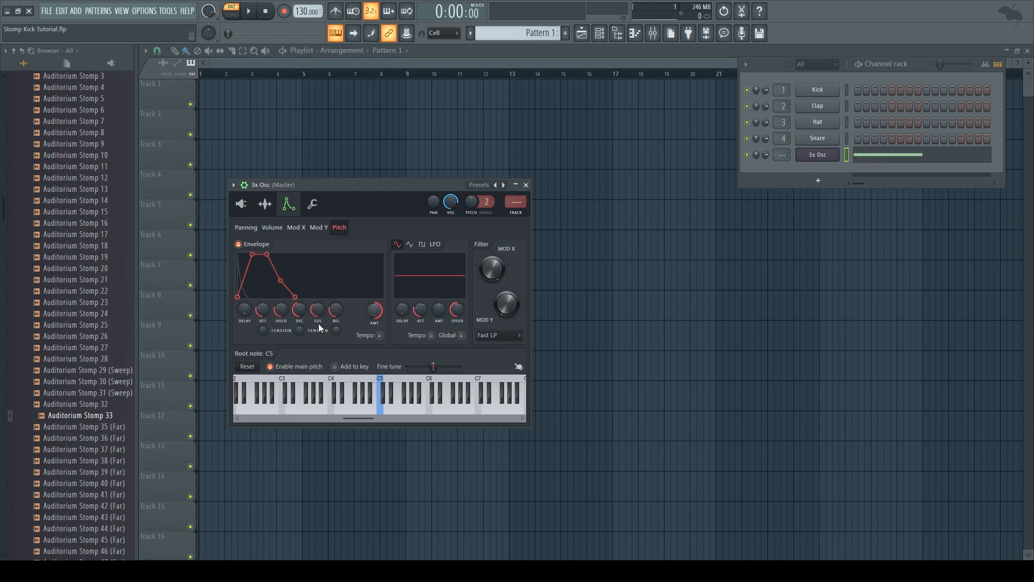
drag(281, 310, 299, 326)
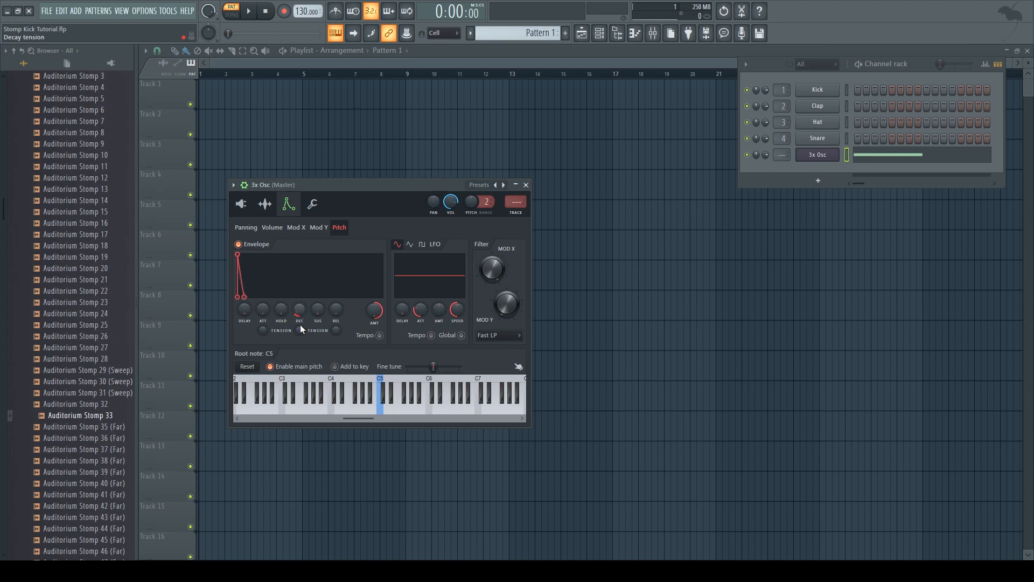
drag(299, 311, 301, 312)
key(space)
key(space)
- Route the 3x Osc channel to mixer insert 8
click(653, 34)
click(511, 205)
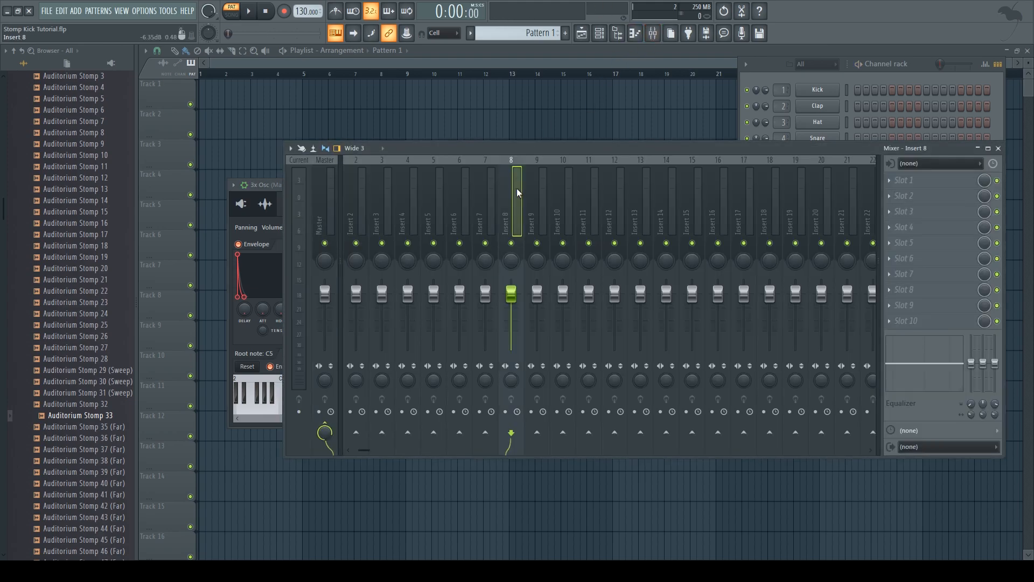
key(ctrl+l)
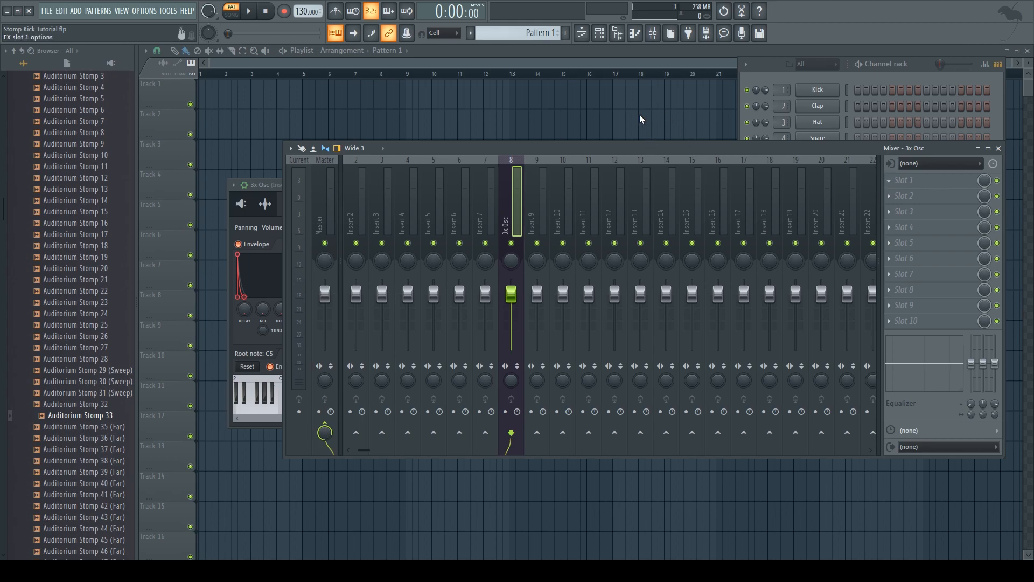
- Load CamelCrusher on the 3x Osc mixer track with the British Clean patch, adjusting distortion and setting the compressor amount to -8 dB during playback
click(284, 205)
click(284, 205)
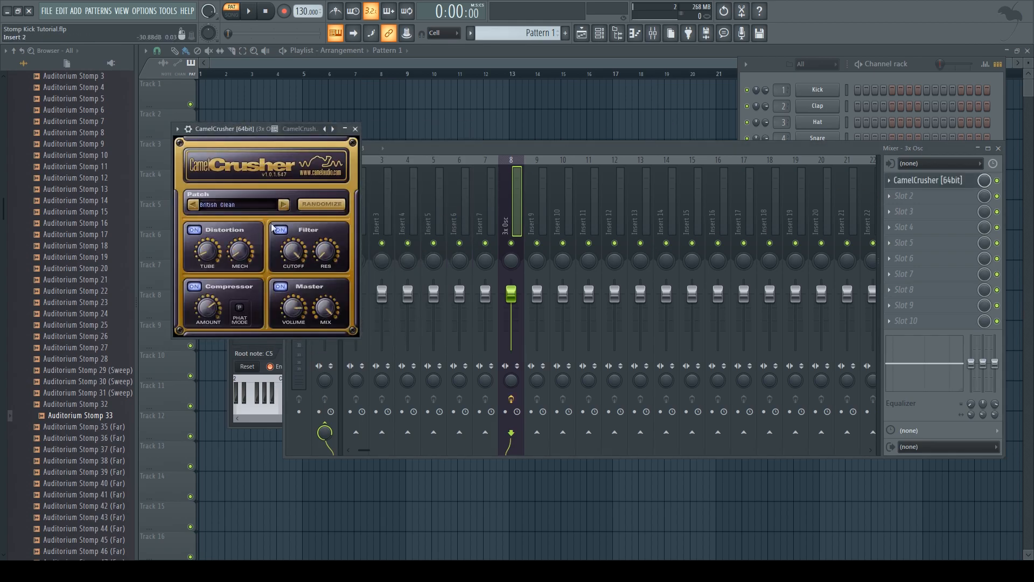
key(z)
key(space)
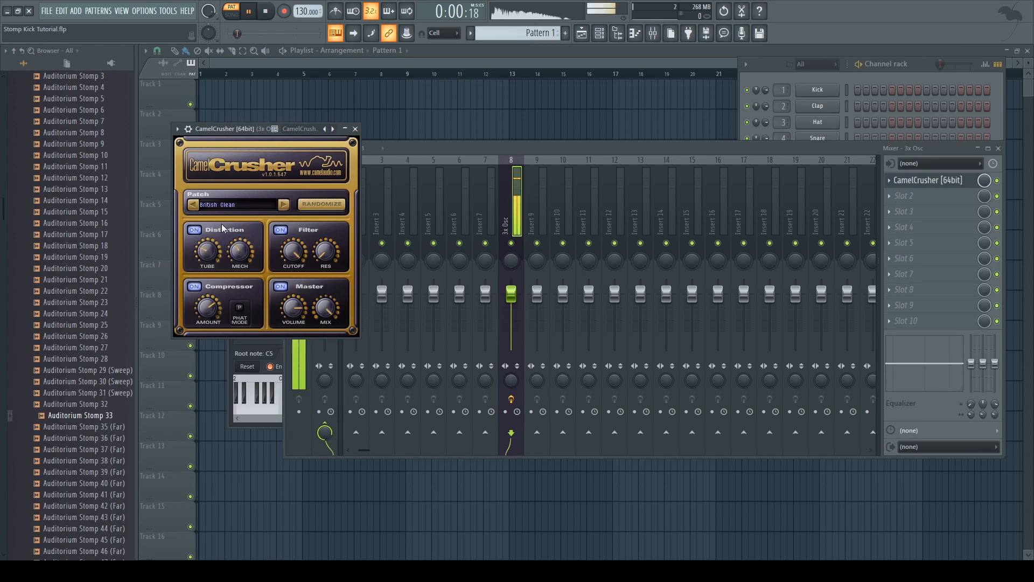
key(space)
key(z)
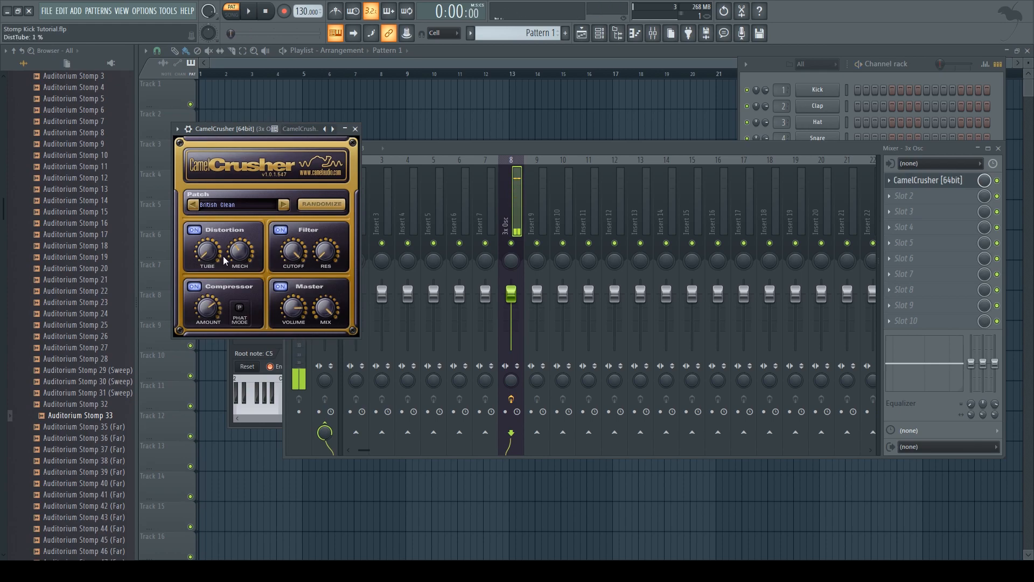
key(space)
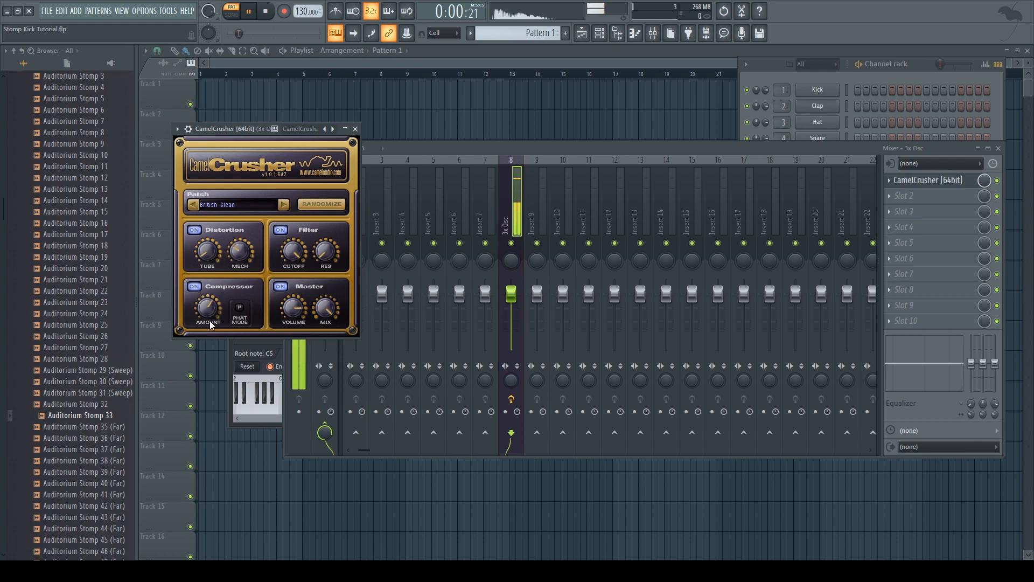
key(space)
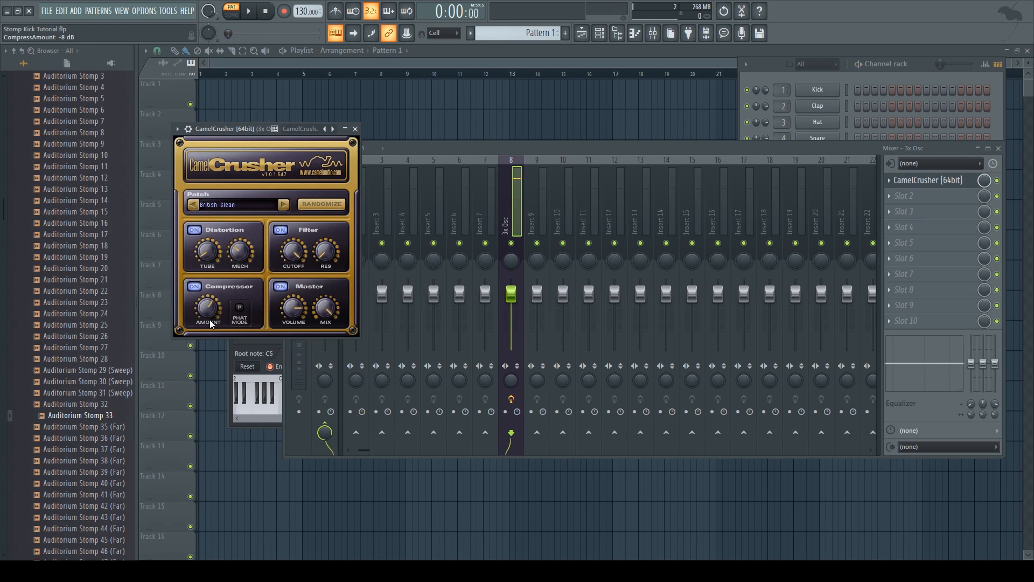
- Shorten the decay of the 3x Osc volume envelope slightly and play the kick back
click(266, 345)
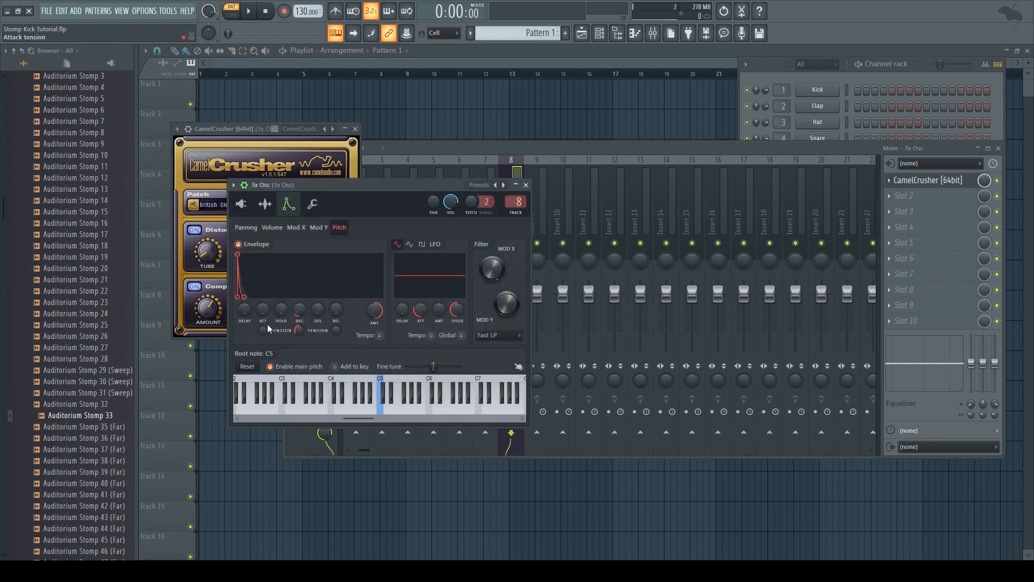
click(281, 229)
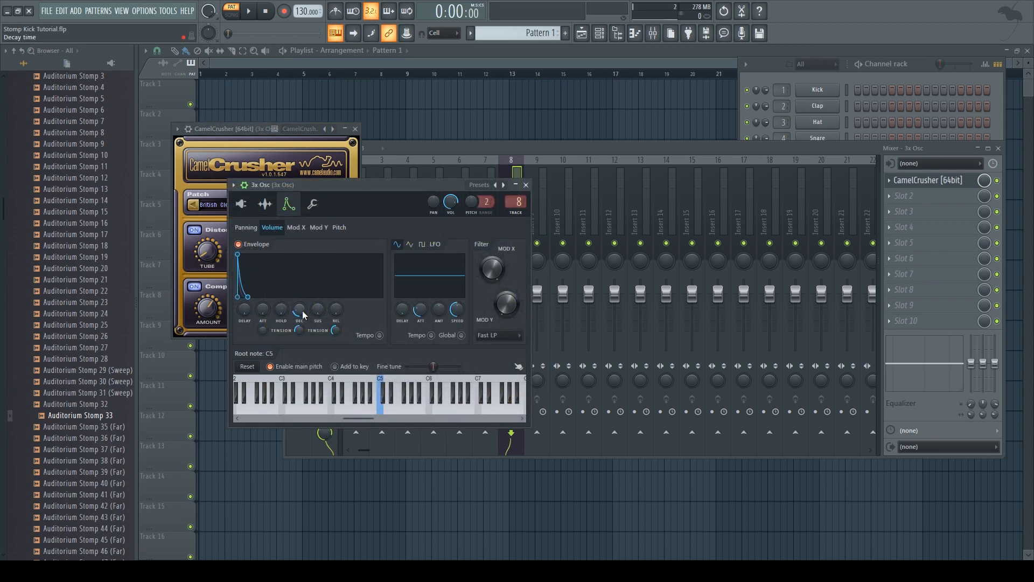
drag(299, 311, 299, 314)
key(space)
key(space)
- Audition the Auditorium Stomp samples and place Auditorium Stomp 23 on Track 2 of the playlist
click(97, 280)
click(108, 214)
click(107, 170)
click(99, 212)
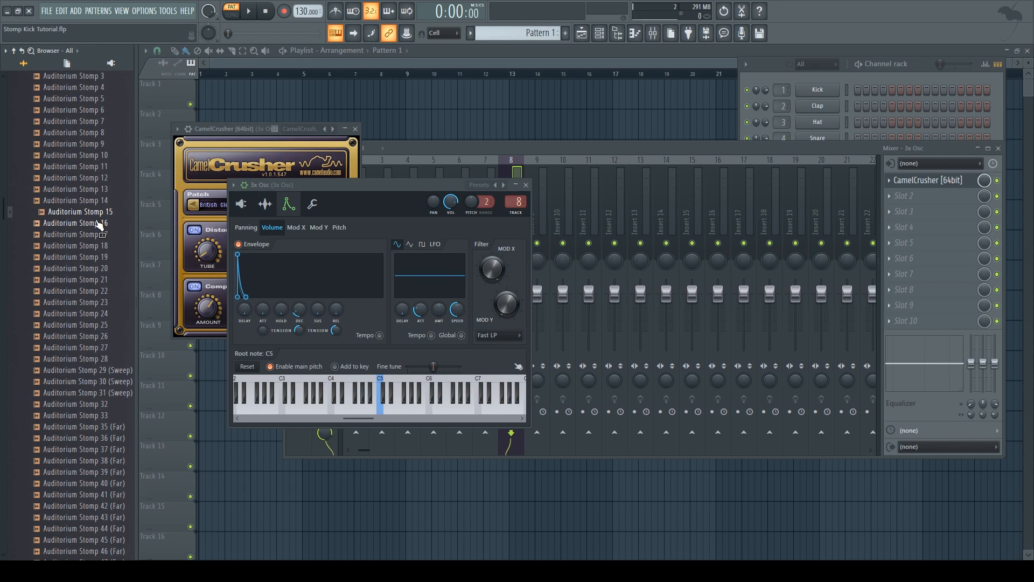
click(106, 167)
click(108, 246)
click(108, 279)
click(108, 291)
drag(111, 303, 535, 122)
- Audition further stomp samples and place Auditorium Stomp 33 on Track 3 of the playlist
click(108, 314)
click(110, 336)
click(107, 370)
click(108, 393)
click(108, 404)
click(107, 416)
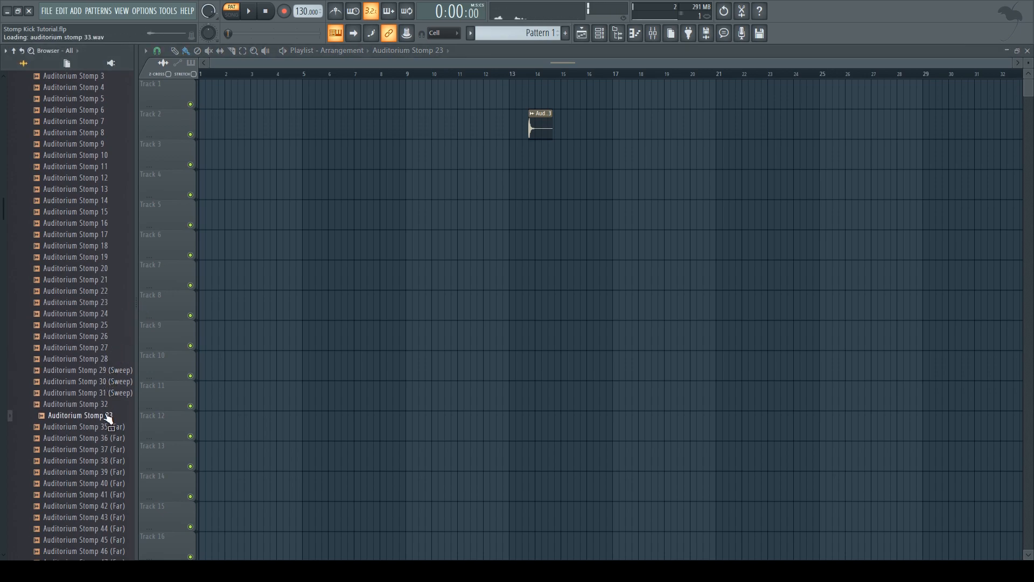
drag(107, 416, 546, 232)
drag(533, 157, 578, 114)
- Place Pattern 1 on Track 1 at bar 14 and align both stomp clips with its start
scroll(533, 151, up, 6)
click(539, 33)
click(540, 89)
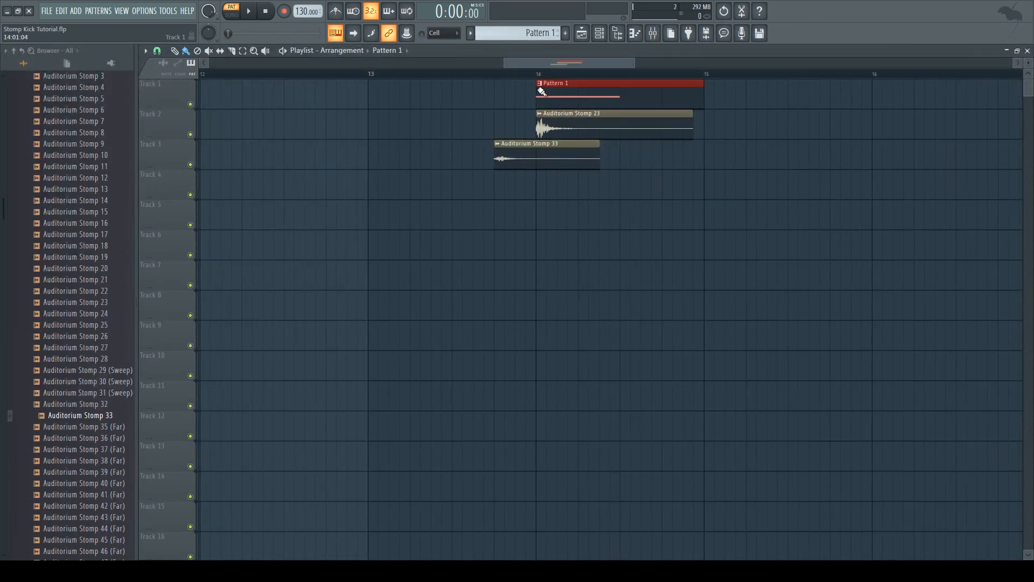
drag(527, 157, 555, 156)
click(540, 125)
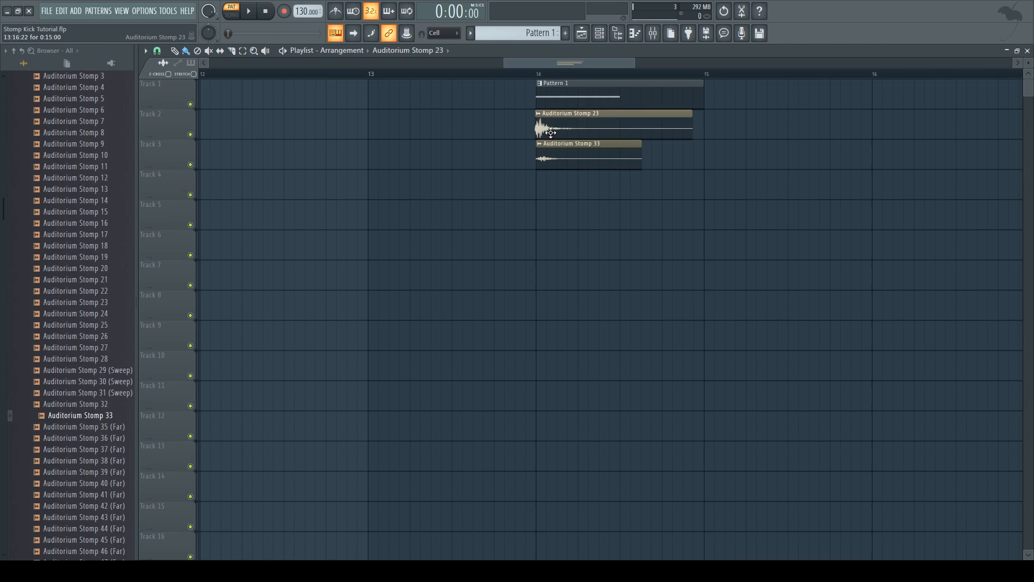
- Play the layered kick in song mode from just before bar 14
click(521, 74)
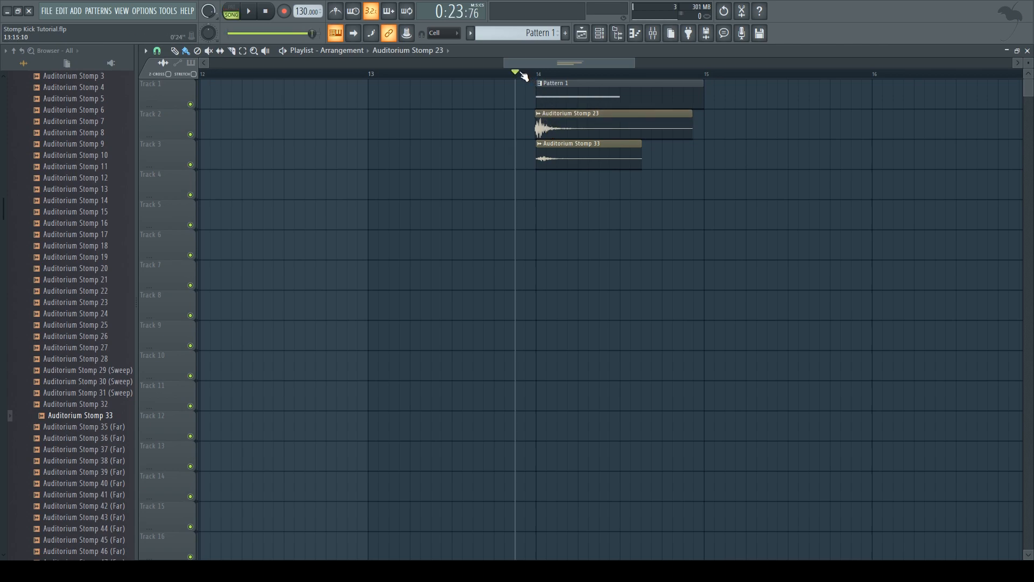
key(space)
key(space)
- Route the Auditorium Stomp 23 and 33 channels to mixer inserts 9 and 10
click(653, 33)
click(608, 32)
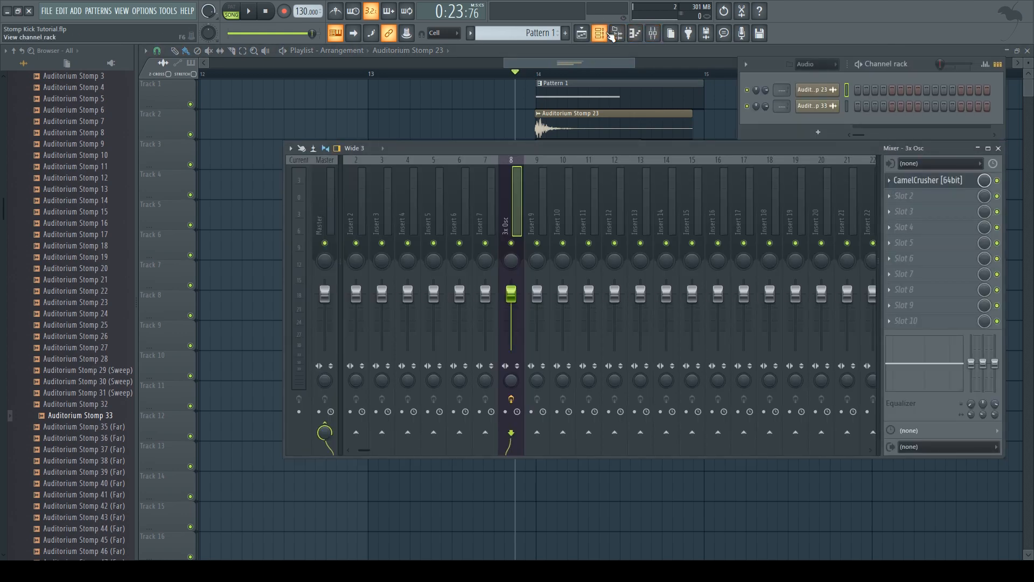
click(542, 201)
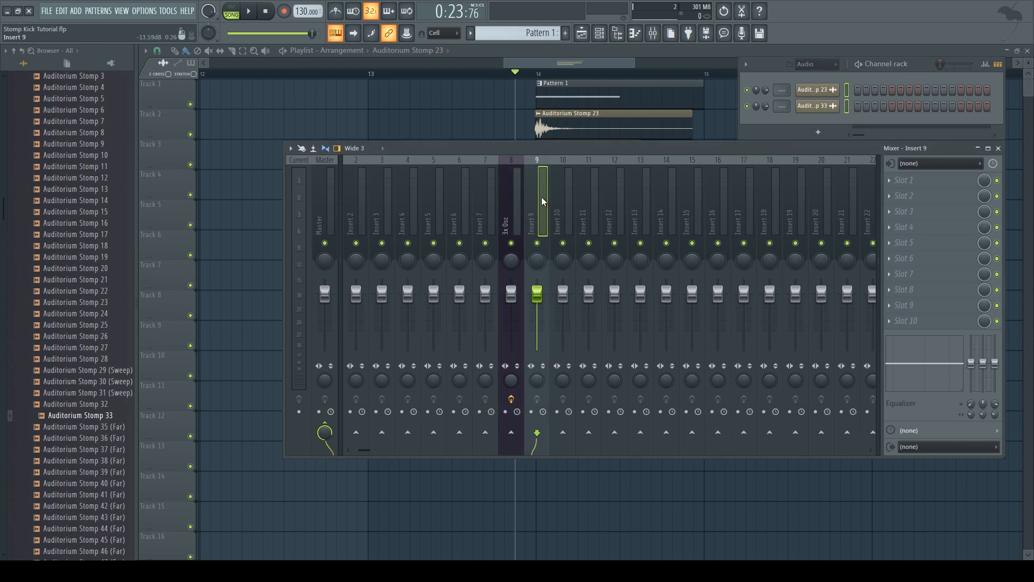
key(ctrl+l)
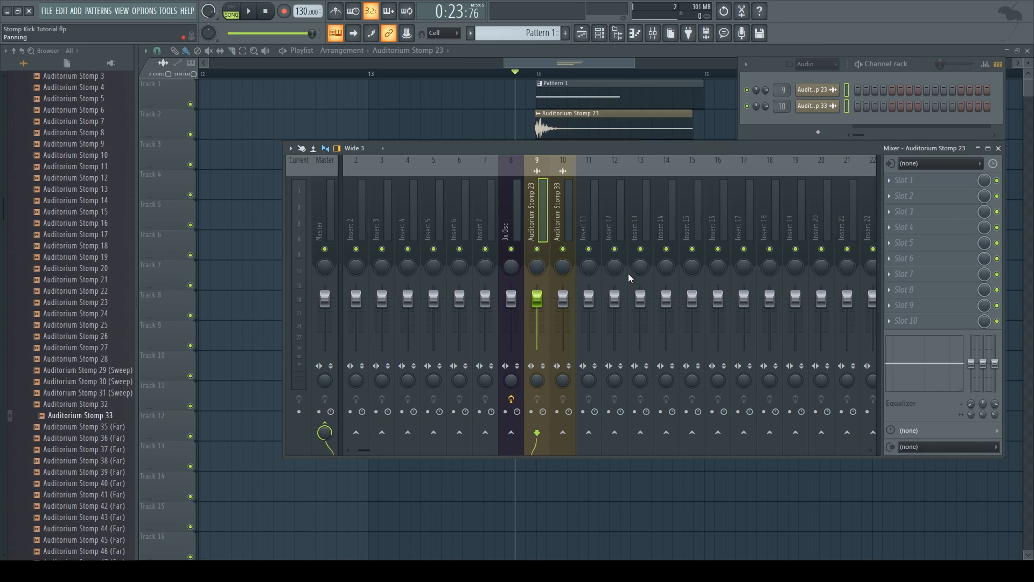
- Lower the mixer levels of both stomp tracks, with Auditorium Stomp 23 lowest, balancing them against the kick during repeated playback
drag(537, 298, 563, 305)
key(space)
key(space)
key(space)
key(space)
key(space)
key(space)
key(space)
scroll(560, 292, down, 1)
key(space)
scroll(560, 292, up, 1)
key(space)
key(space)
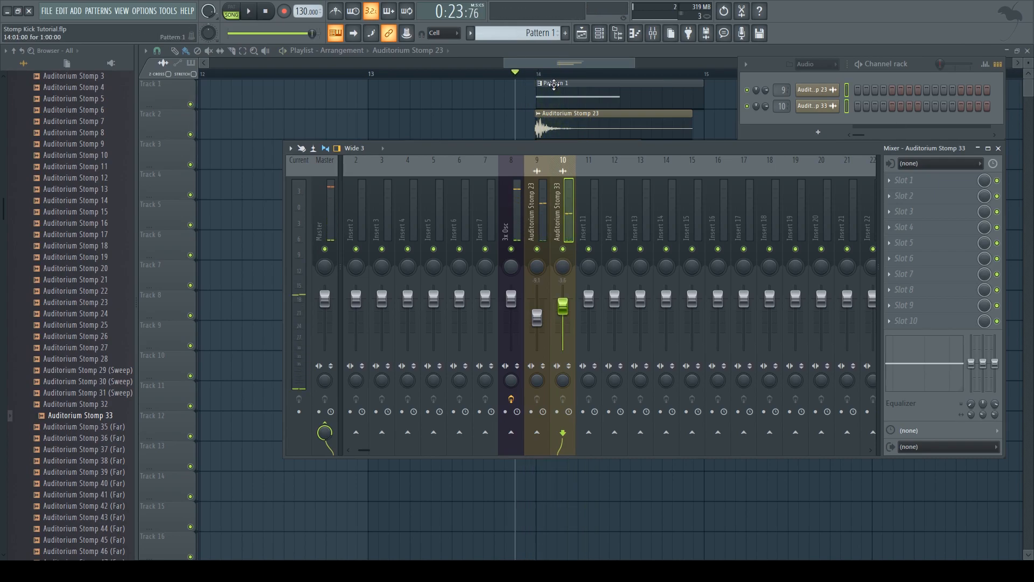
- Name mixer insert 11 Reverb and send the 3x Osc and both stomp tracks to it
click(592, 213)
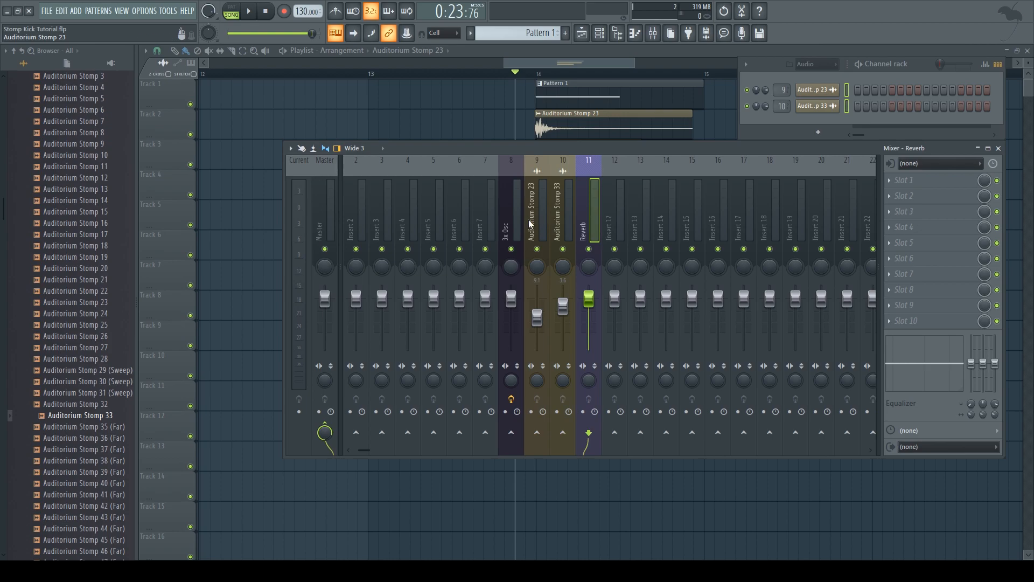
click(531, 223)
click(589, 432)
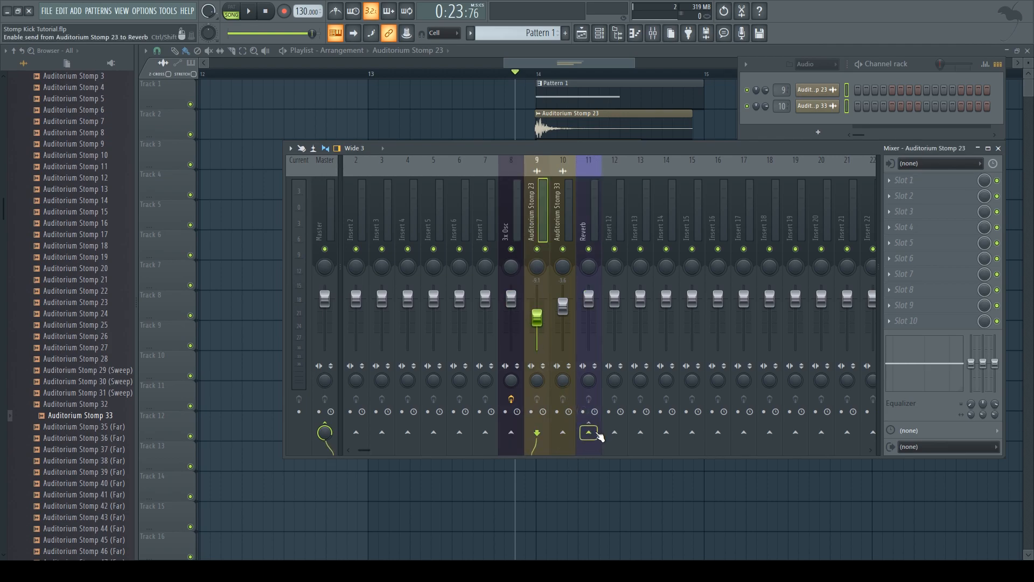
- Load LXPRoom and Fruity parametric EQ 2 on the Reverb track and roll off the low frequencies with a slight mid boost
click(595, 222)
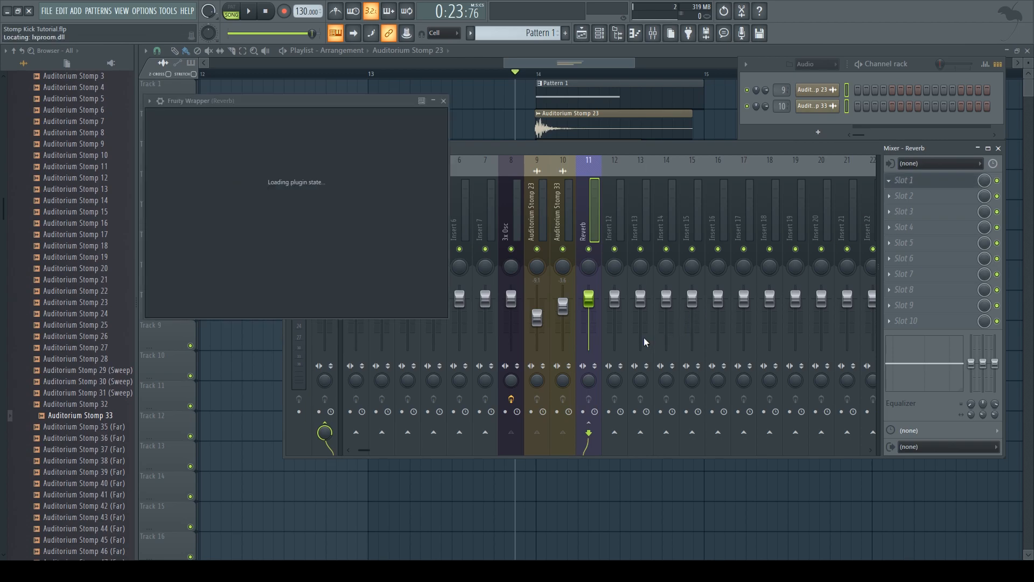
click(892, 200)
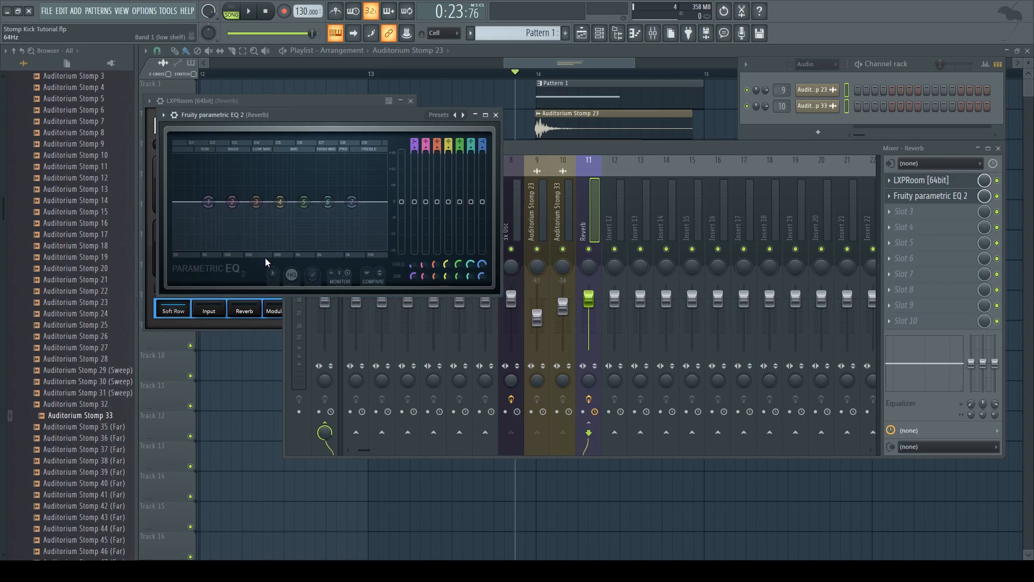
mouse_move(209, 202)
mouse_down()
mouse_move(237, 202)
mouse_move(224, 209)
mouse_up()
drag(304, 202, 281, 200)
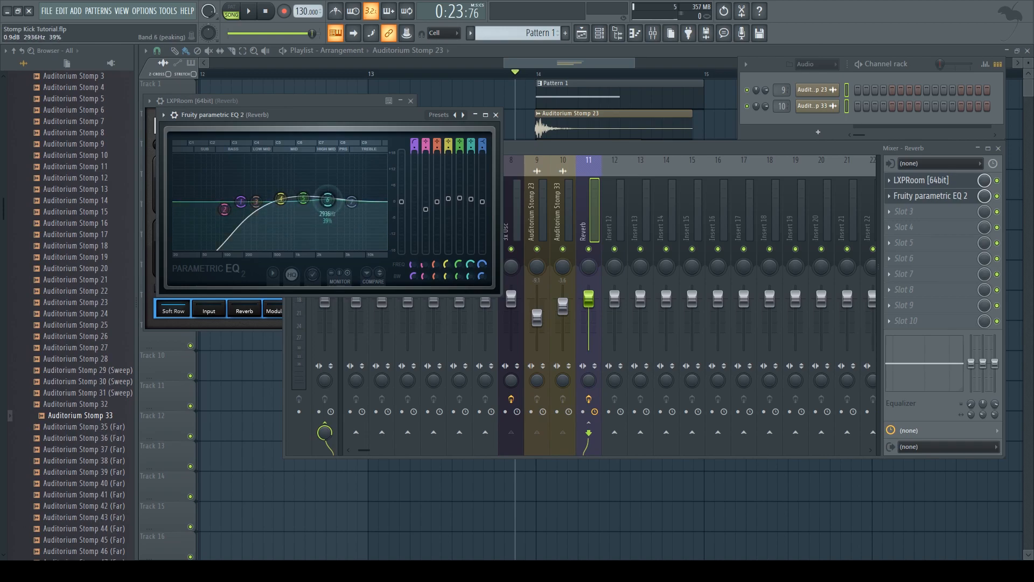
key(space)
key(space)
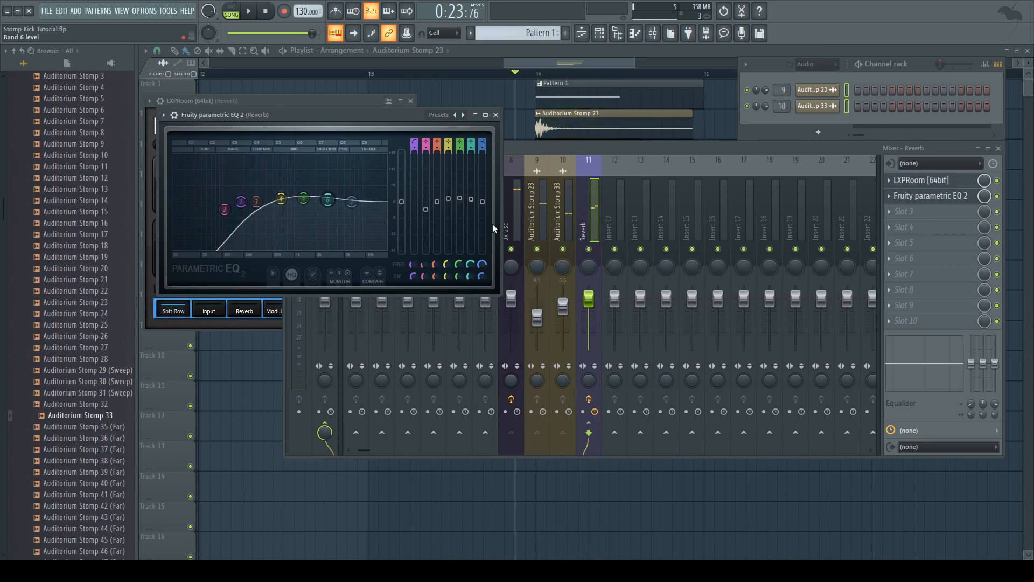
- Isolate the 3x Osc and Reverb tracks and adjust the 3x Osc send level to Reverb during repeated playback
click(512, 237)
right_click(588, 249)
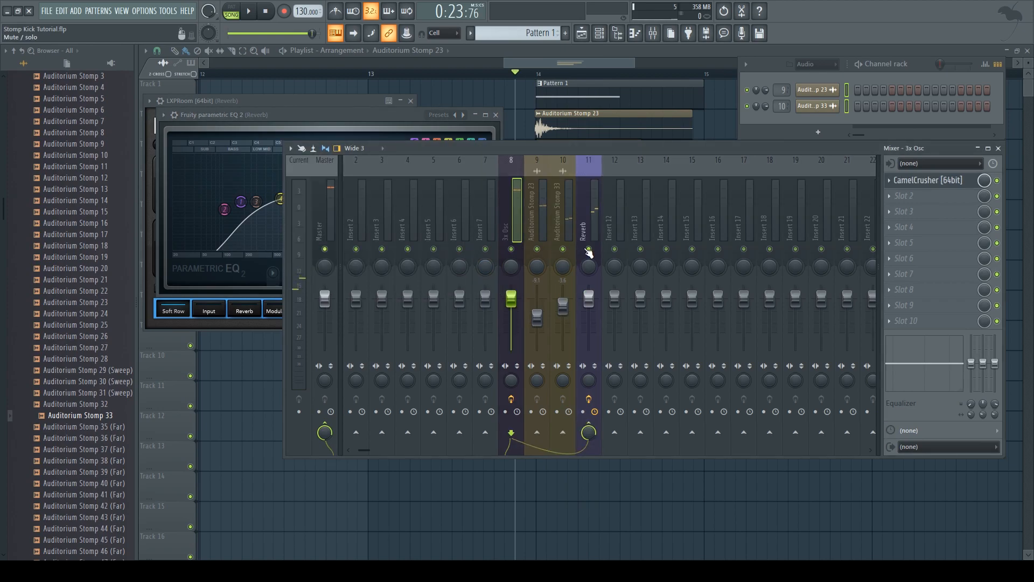
right_click(514, 249)
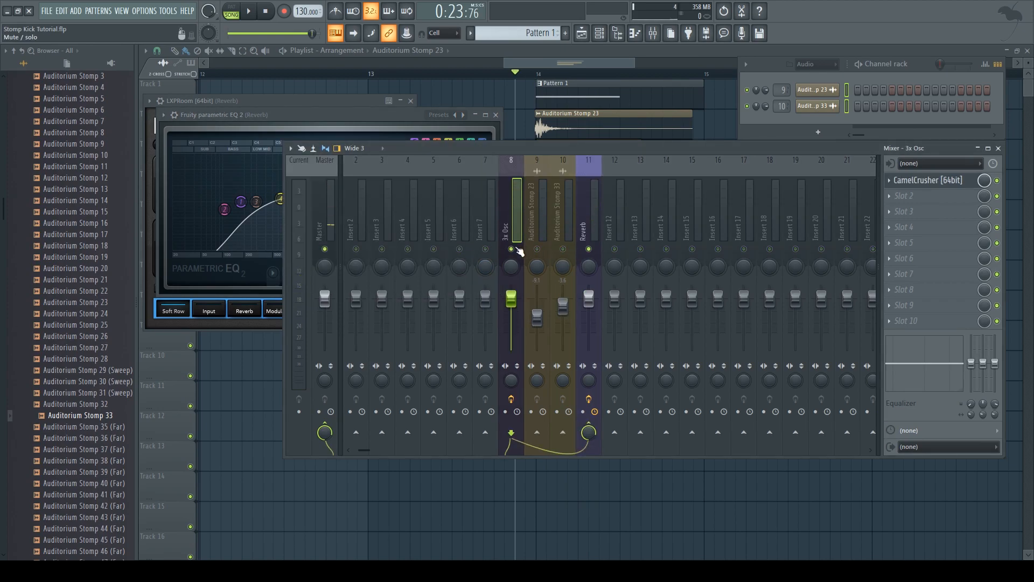
key(space)
key(space)
click(589, 433)
key(space)
key(space)
- Isolate Auditorium Stomp 23 with Reverb and lower its reverb send to about 32% during playback, keeping its route to the main Master enabled
click(535, 212)
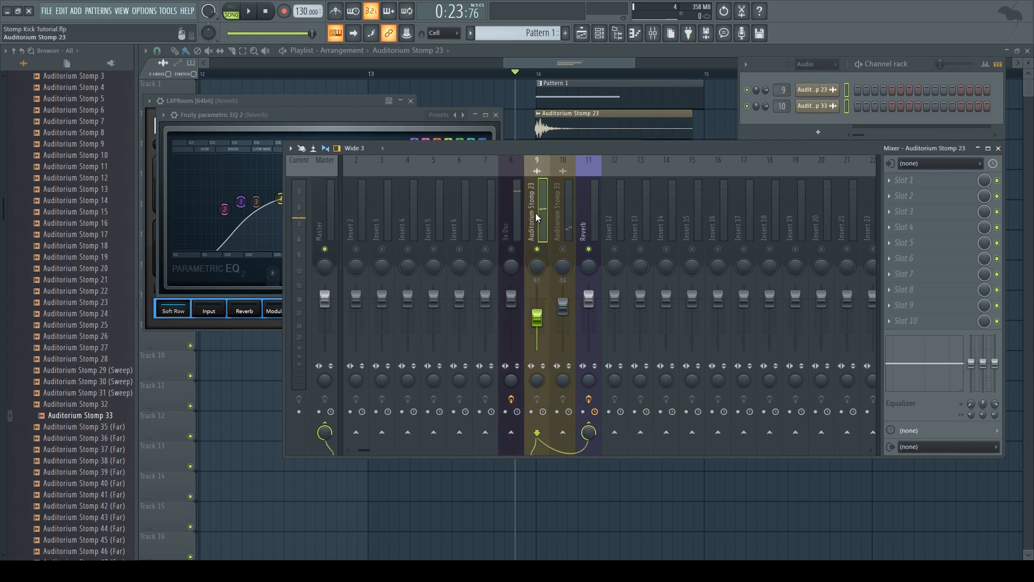
drag(589, 433, 589, 430)
key(space)
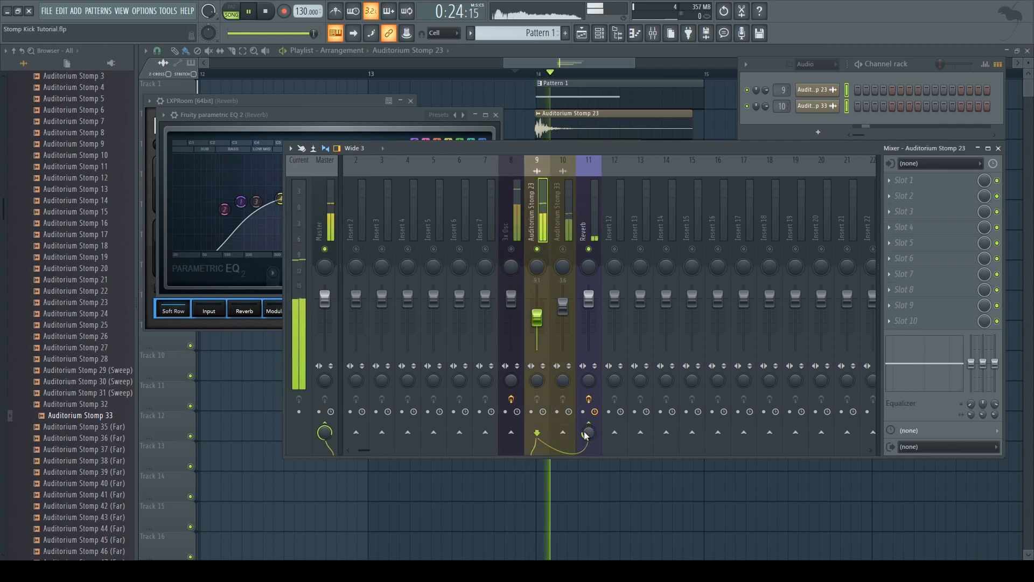
key(space)
key(space)
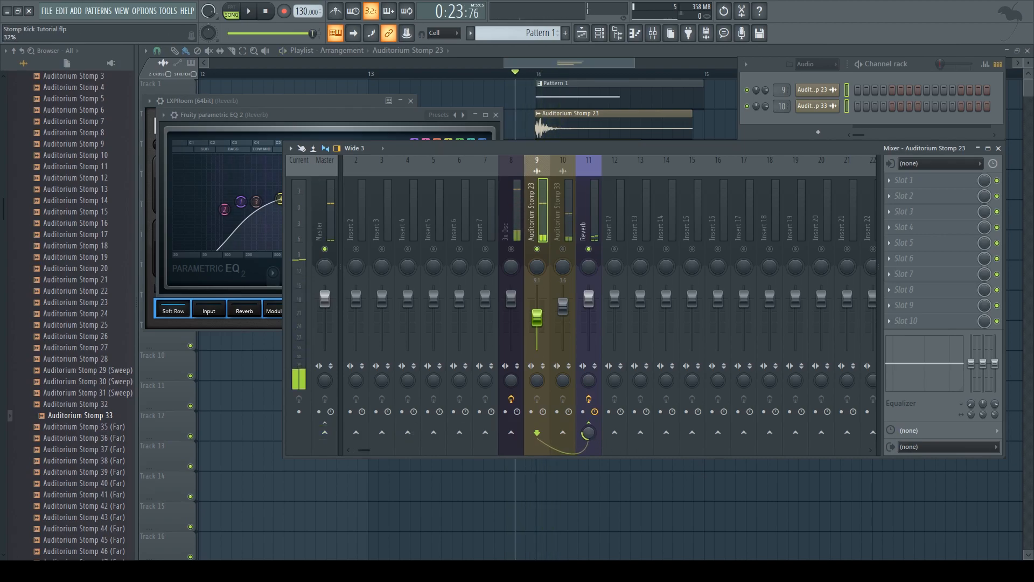
click(325, 433)
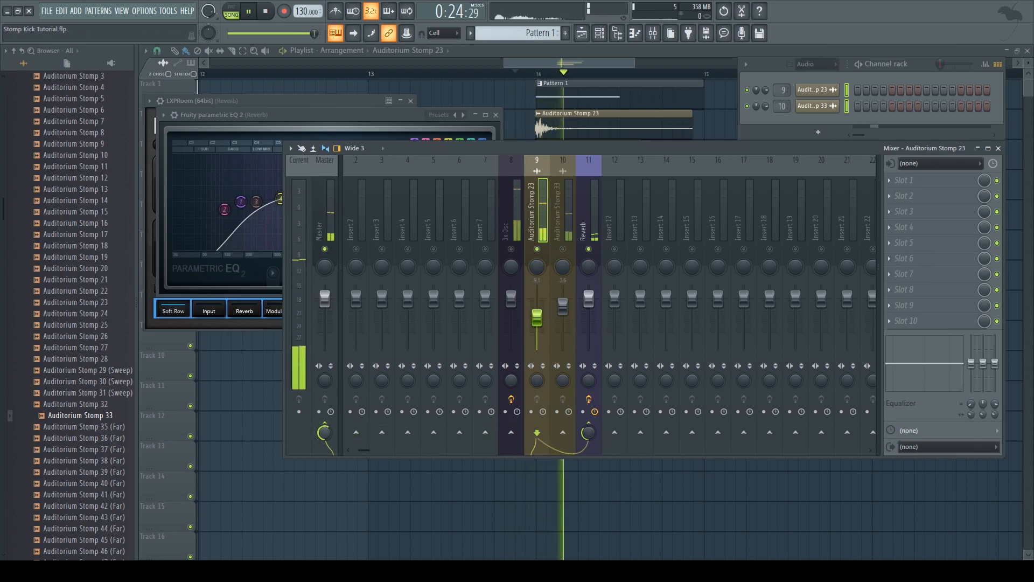
key(space)
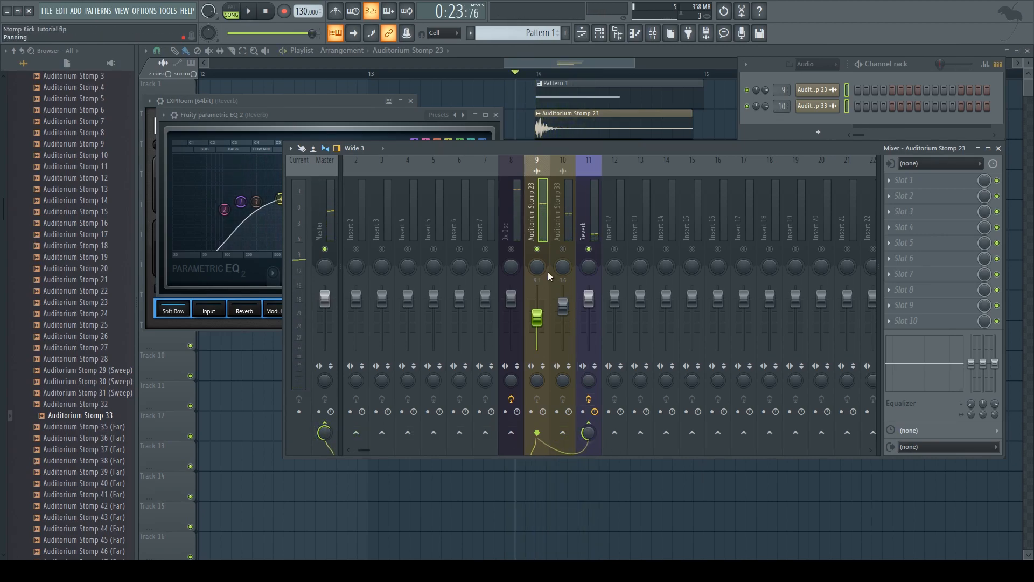
- Isolate Auditorium Stomp 33 with Reverb and lower its reverb send to about 36% during repeated playback
click(565, 218)
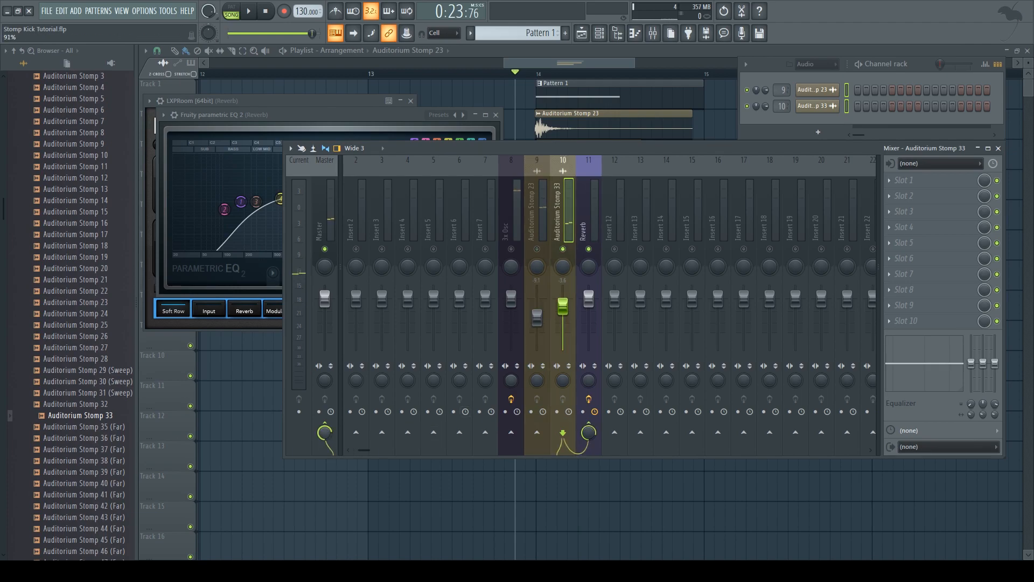
key(space)
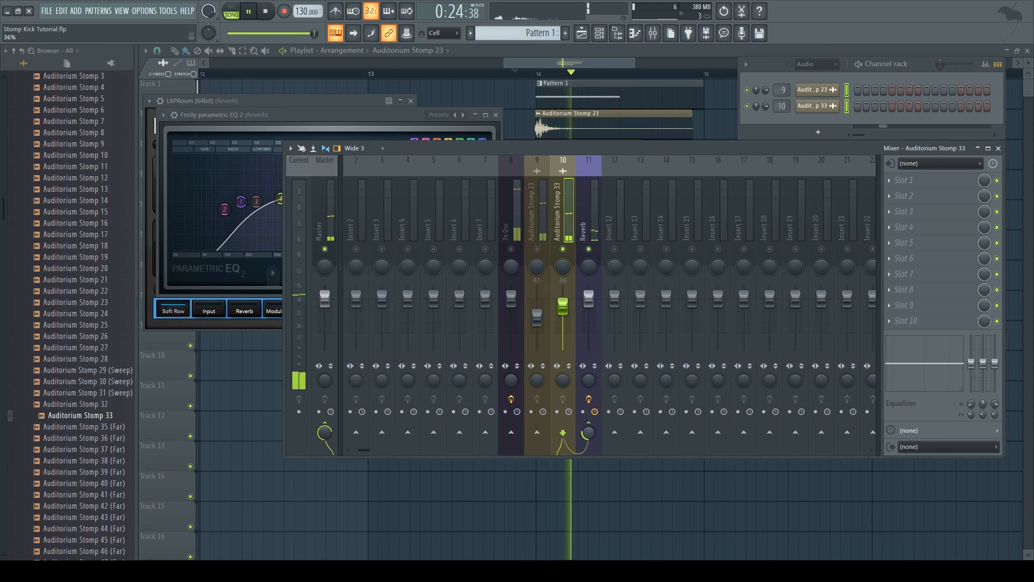
key(space)
key(space)
key(space)
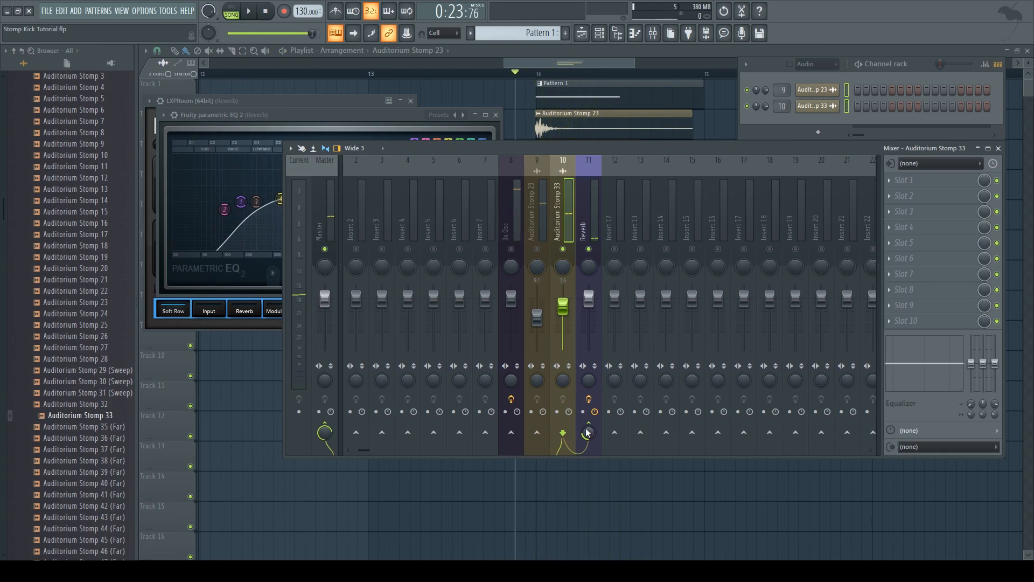
- Name mixer insert 12 Master and route the Reverb, both stomp and 3x Osc tracks to it instead of the main Master
click(624, 214)
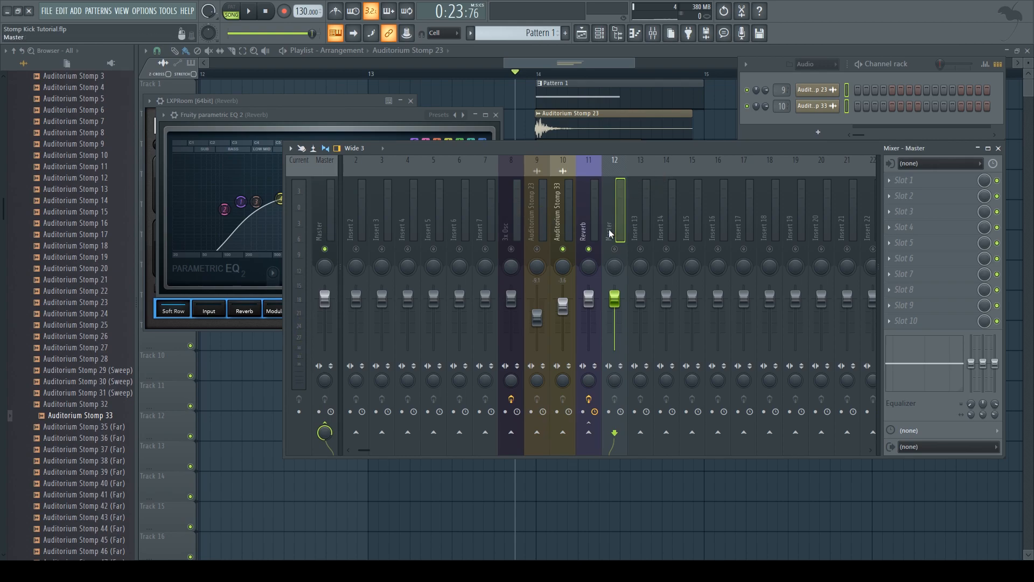
click(587, 222)
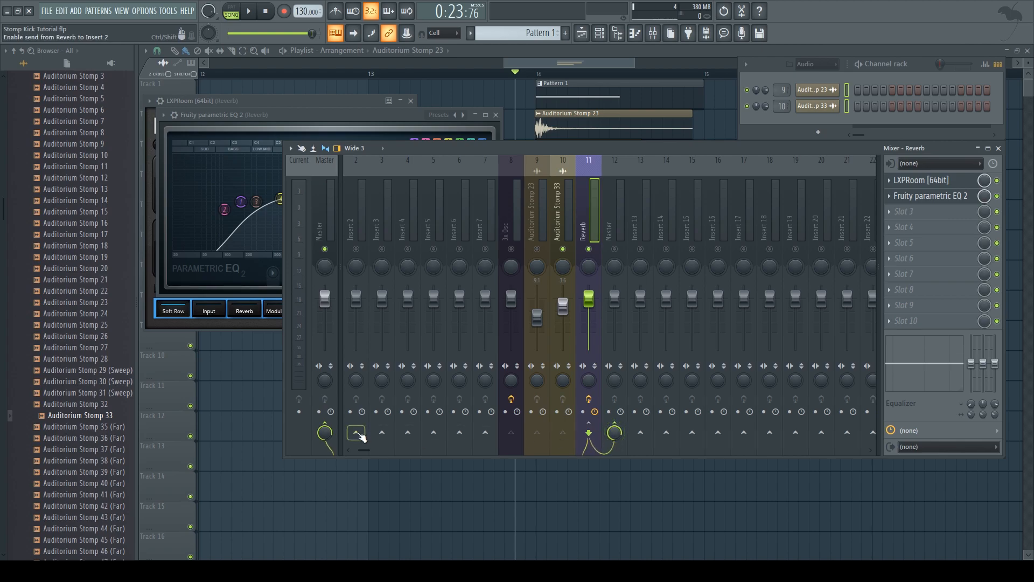
key(Left)
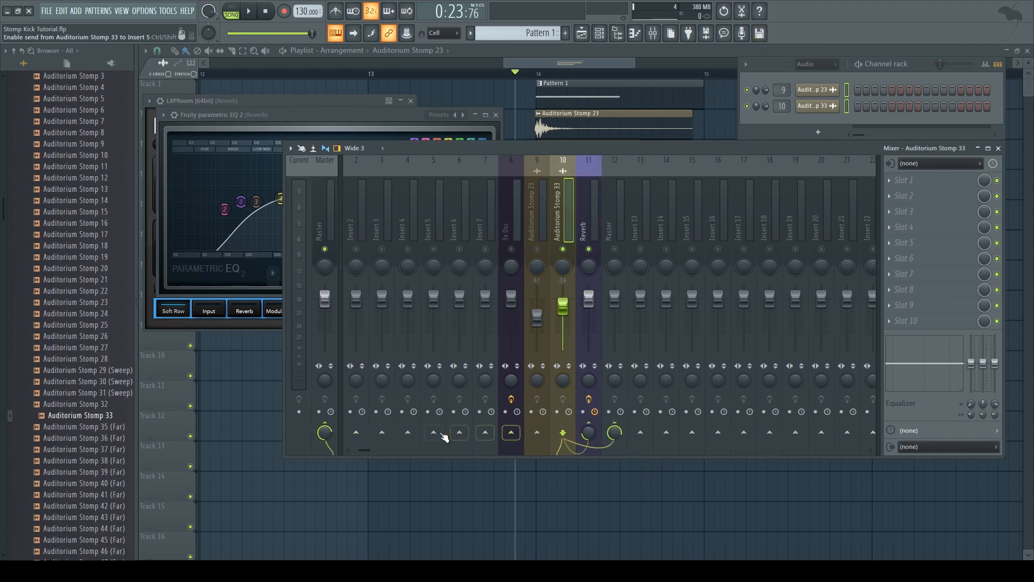
key(Left)
click(615, 432)
click(324, 433)
click(325, 432)
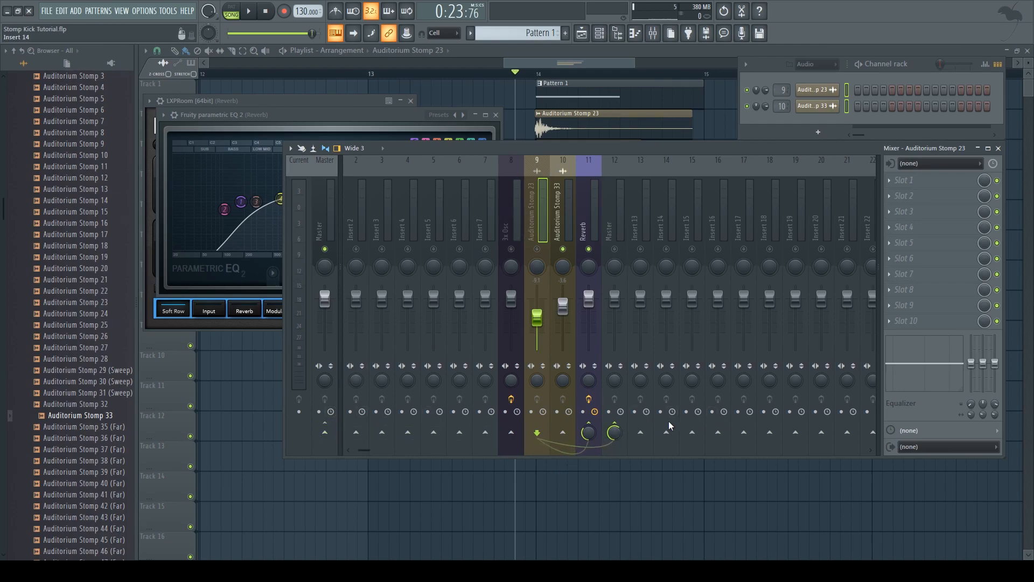
key(Left)
click(324, 432)
click(615, 432)
- Load Transient Processor on the insert 12 Master track, raise its attack, lower its release and play the sound
click(616, 215)
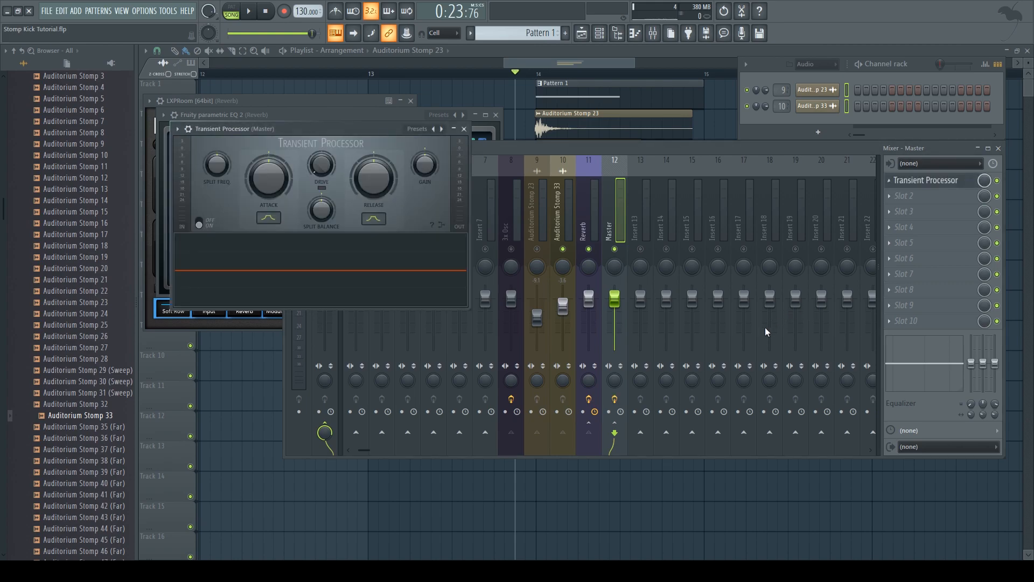
drag(268, 178, 268, 164)
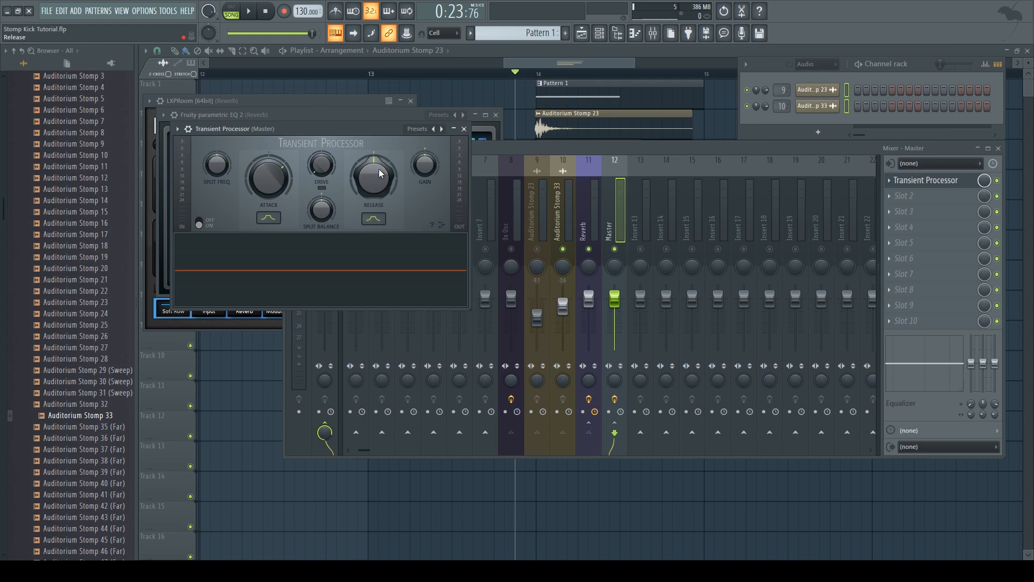
drag(373, 178, 373, 195)
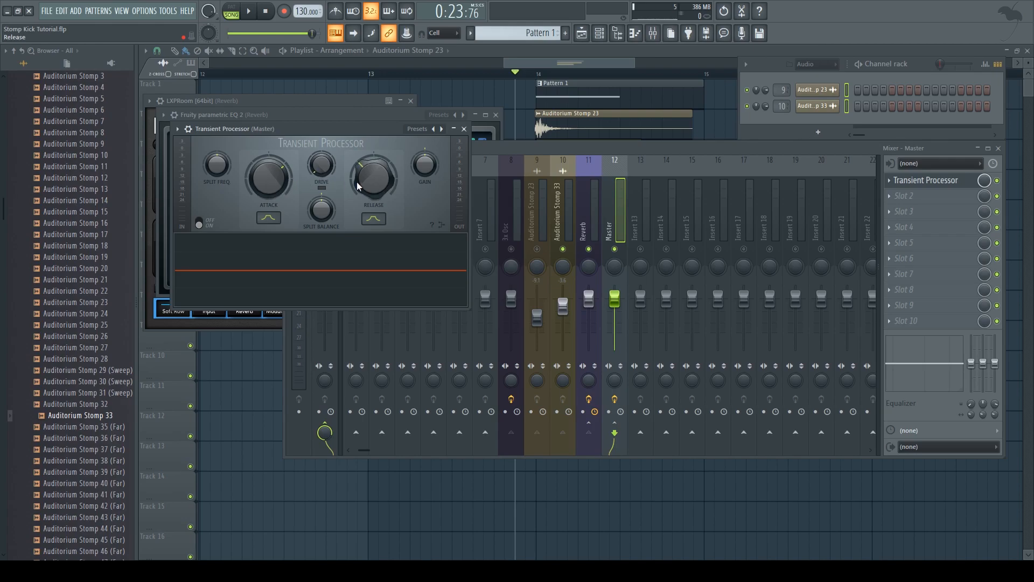
key(space)
key(space)
- Unmute Auditorium Stomp 23 and 3x Osc and audition the full layered kick through Transient Processor
click(537, 250)
click(511, 249)
key(space)
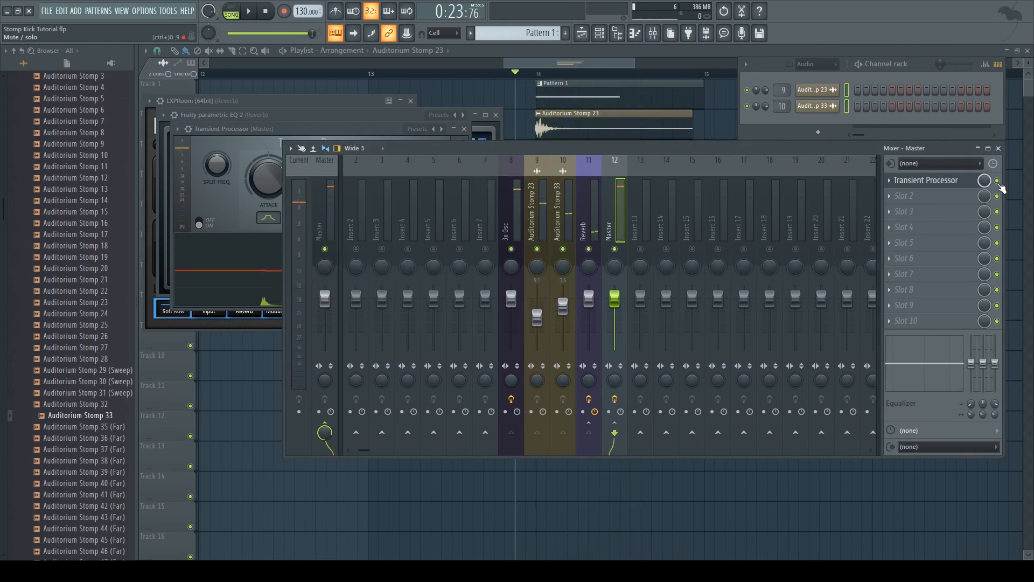
key(space)
key(space)
key(space)
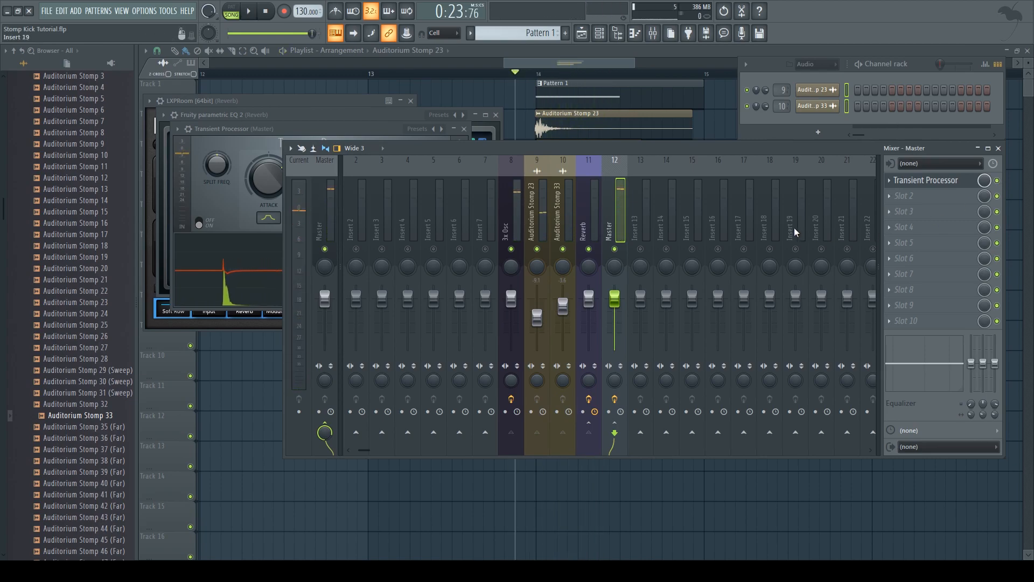
- Load Maximus after Transient Processor on the insert 12 Master track, move its window clear of the mixer meters and play the kick
click(932, 180)
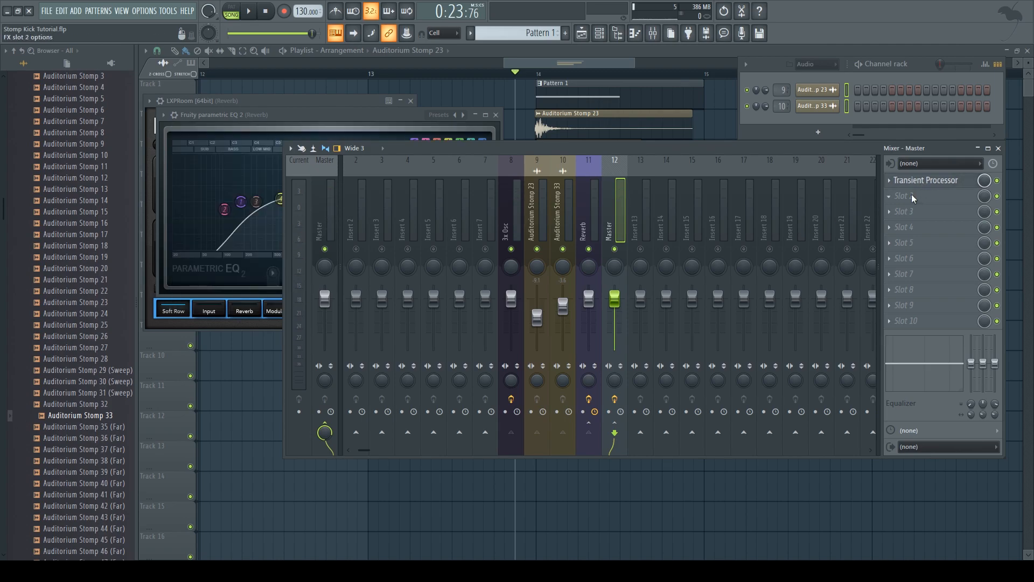
click(732, 300)
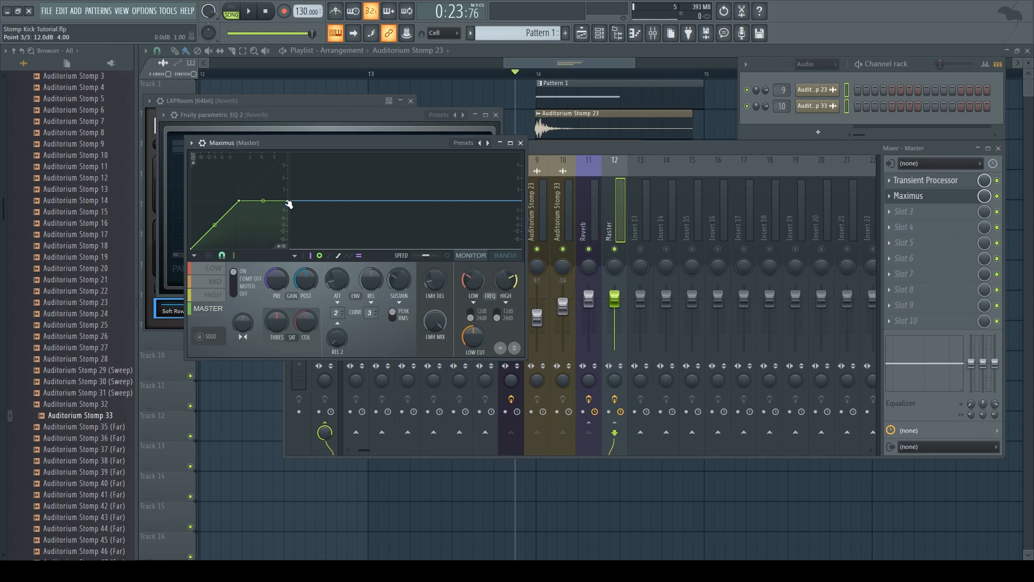
drag(356, 143, 717, 138)
key(space)
key(space)
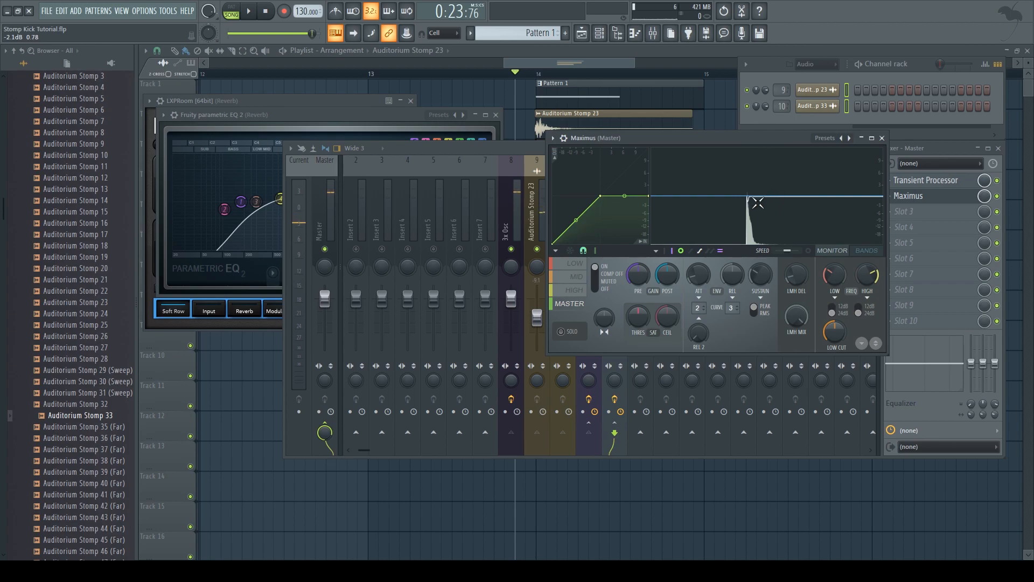
- Try bending the first segment of the Maximus Master band curve upward and downward while playing the kick
drag(576, 220, 576, 210)
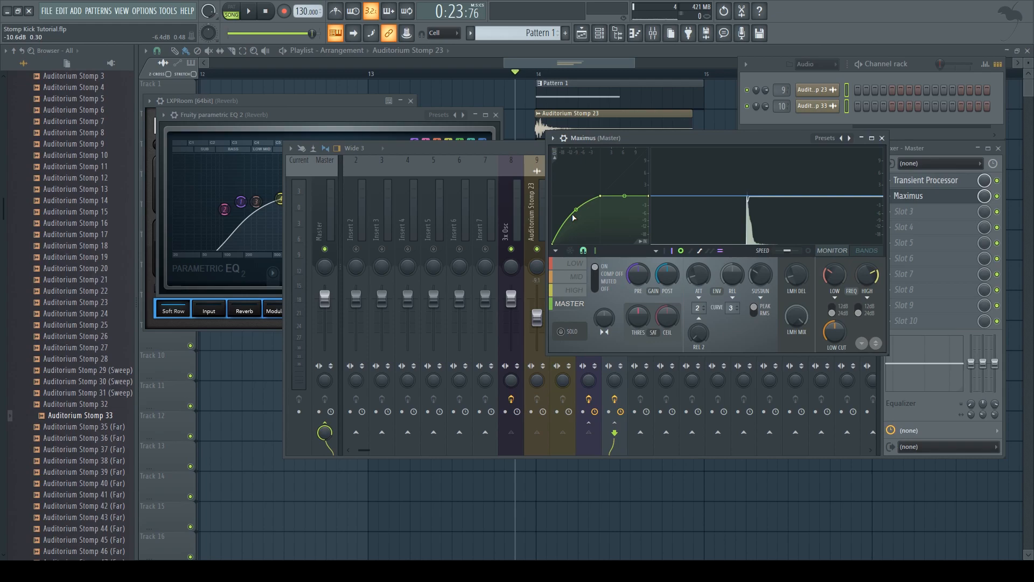
drag(574, 218, 577, 202)
key(space)
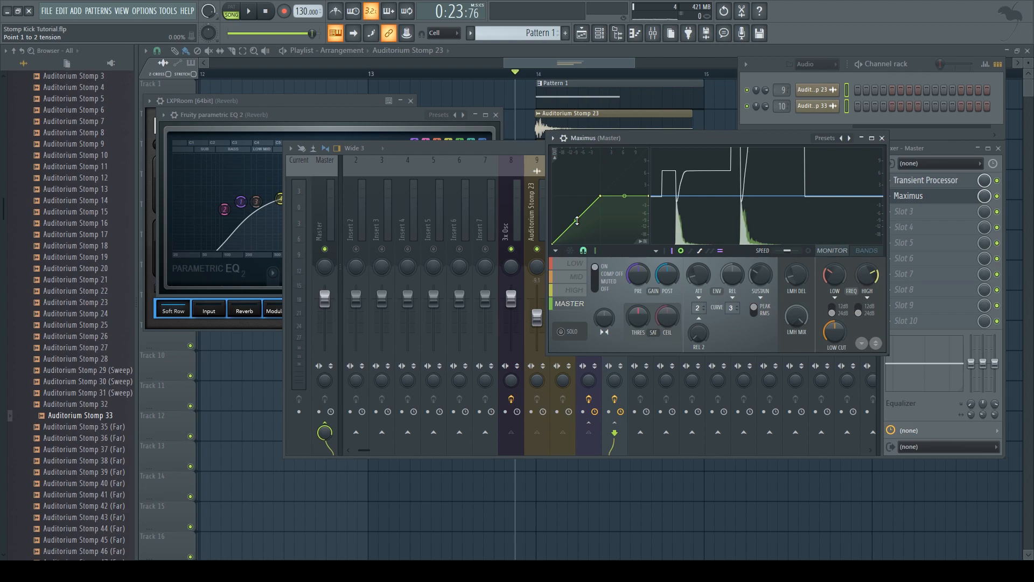
key(space)
mouse_move(576, 220)
mouse_down()
mouse_move(576, 233)
mouse_move(578, 221)
mouse_up()
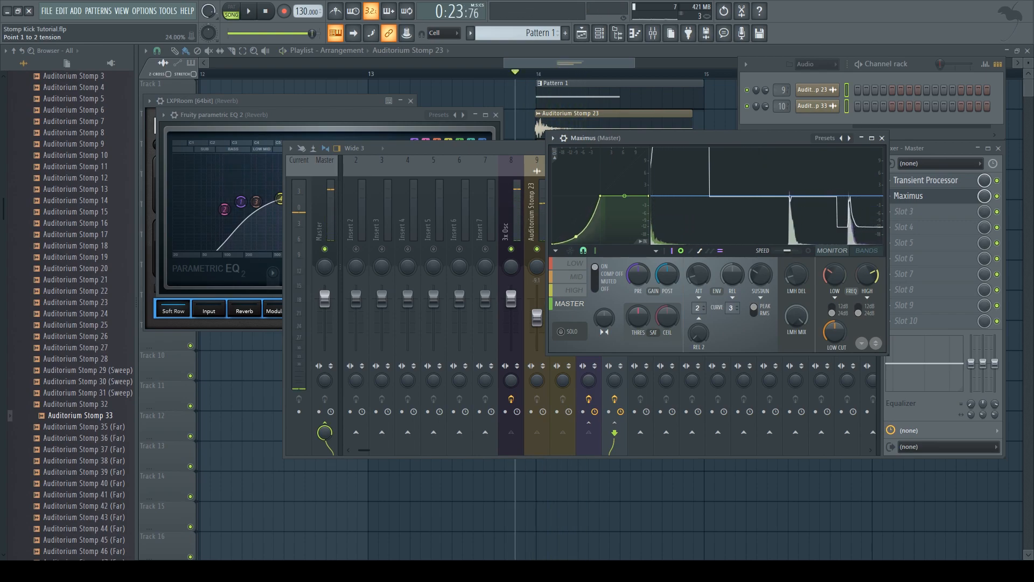
key(space)
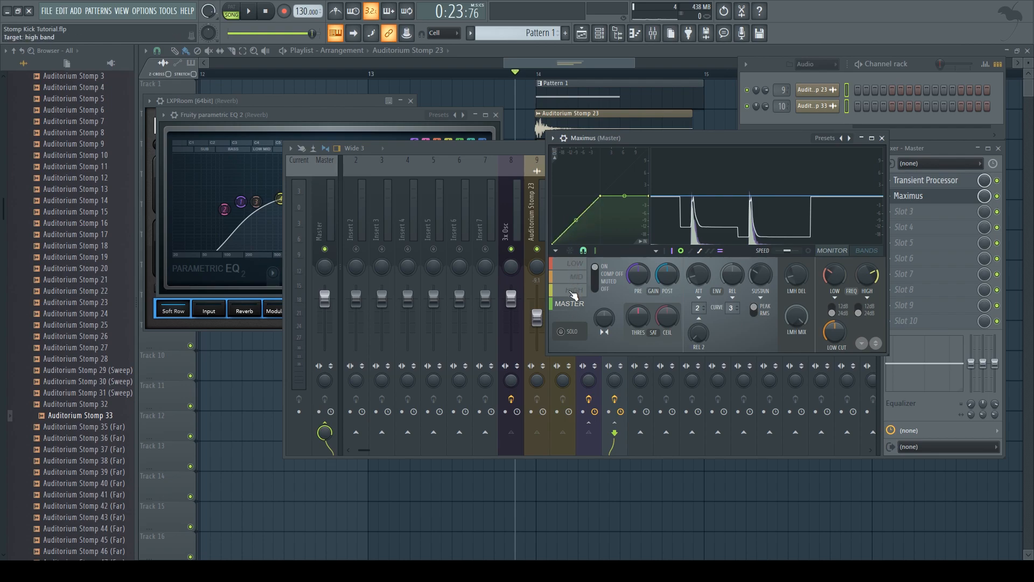
- Bend the first segment of the Maximus curves upward, with 12.5% tension on the Low band and 4% on the Mid band
click(576, 264)
key(space)
drag(577, 221, 576, 210)
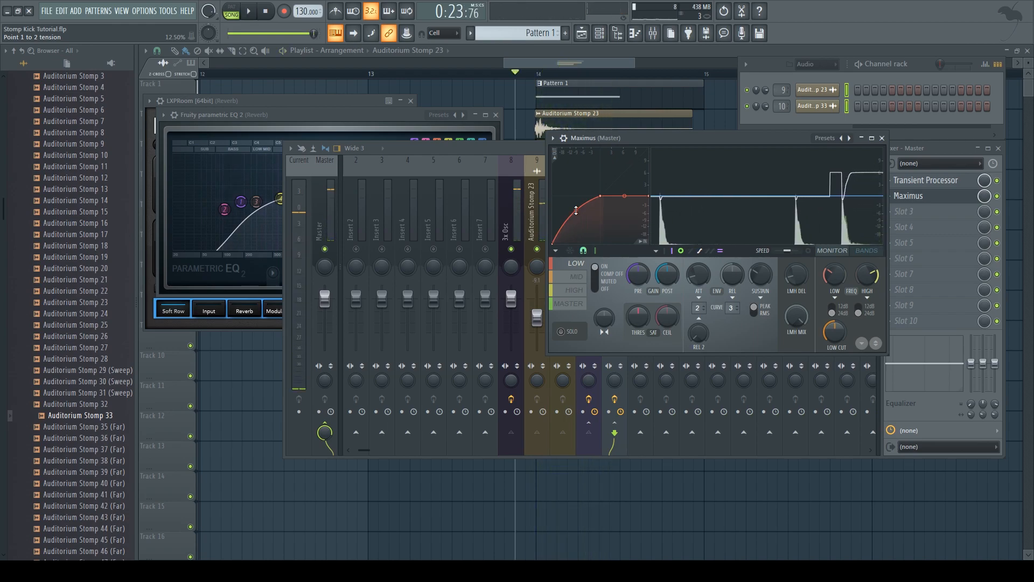
click(576, 276)
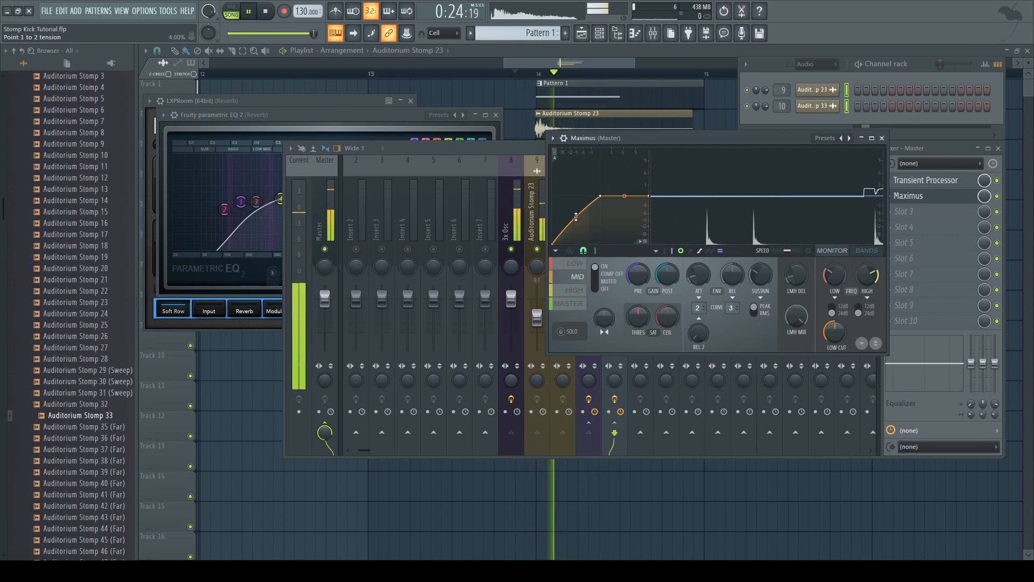
key(space)
- Bend the first segment of the Maximus High band curve upward to 8% tension and audition the kick repeatedly
click(575, 290)
drag(580, 228, 576, 214)
key(space)
key(space)
key(space)
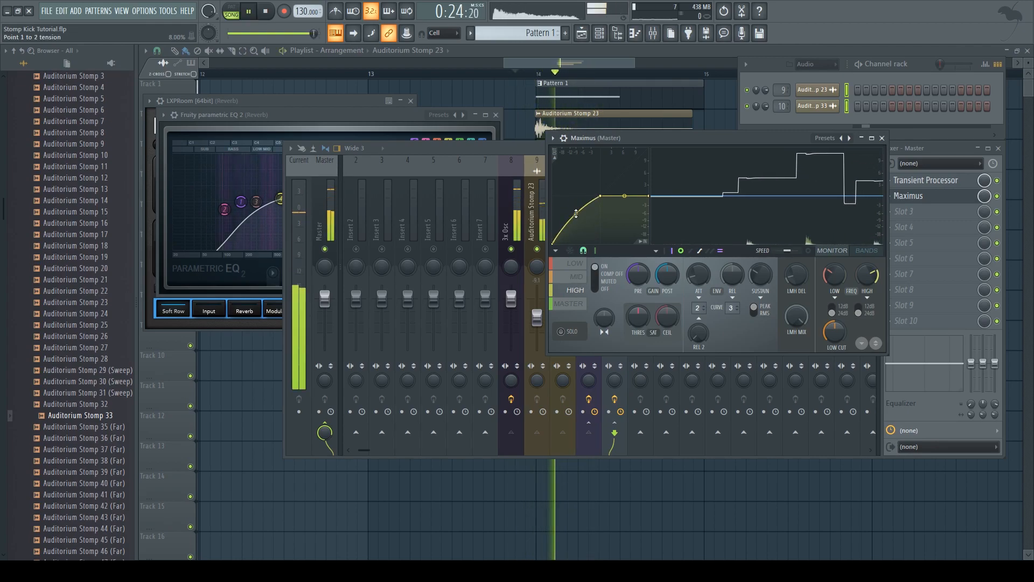
key(space)
- Bend the first segment of the Maximus Master band curve upward to 18% tension after auditioning it straight
click(572, 304)
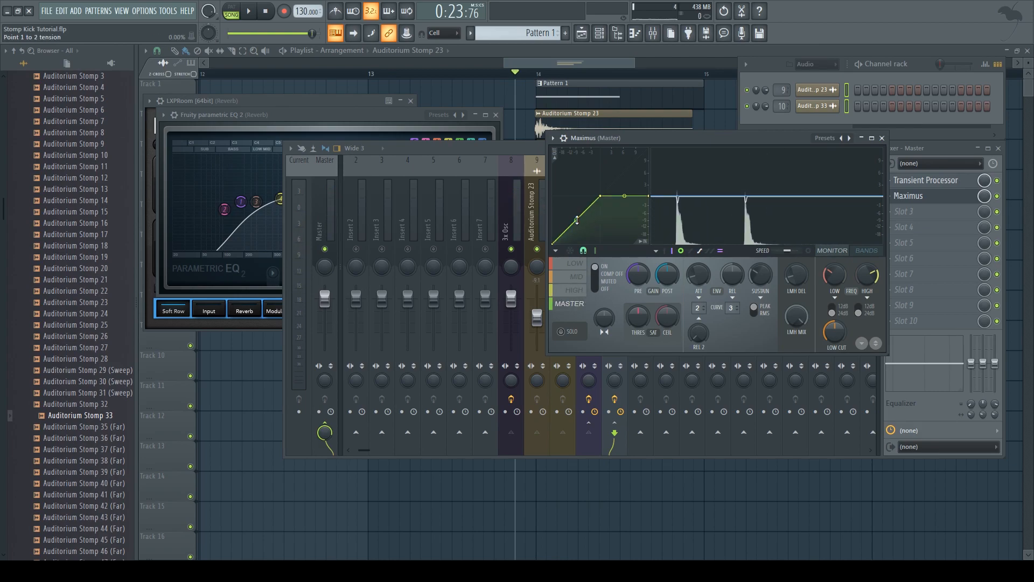
drag(576, 229, 577, 220)
key(space)
key(space)
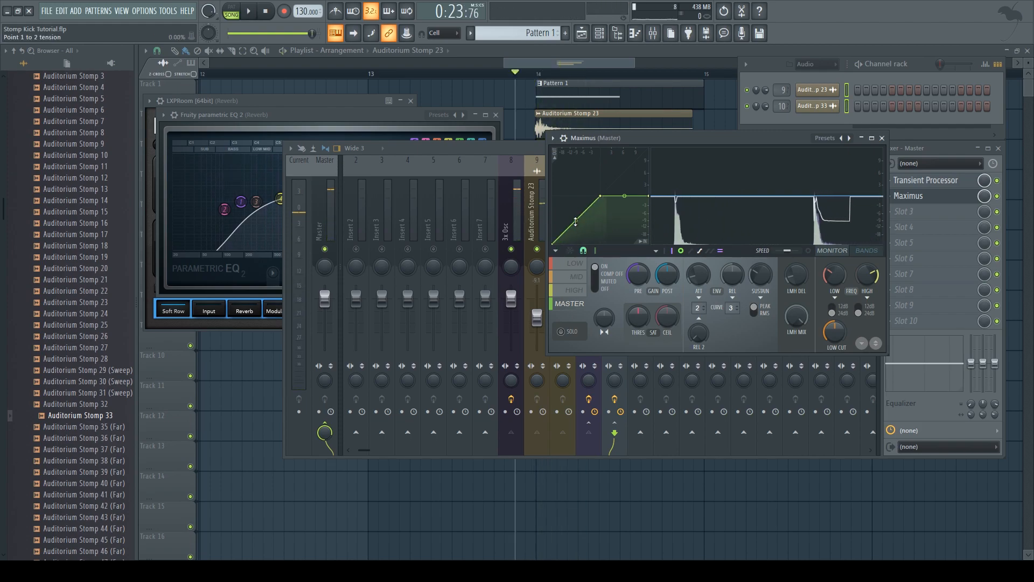
drag(575, 221, 576, 207)
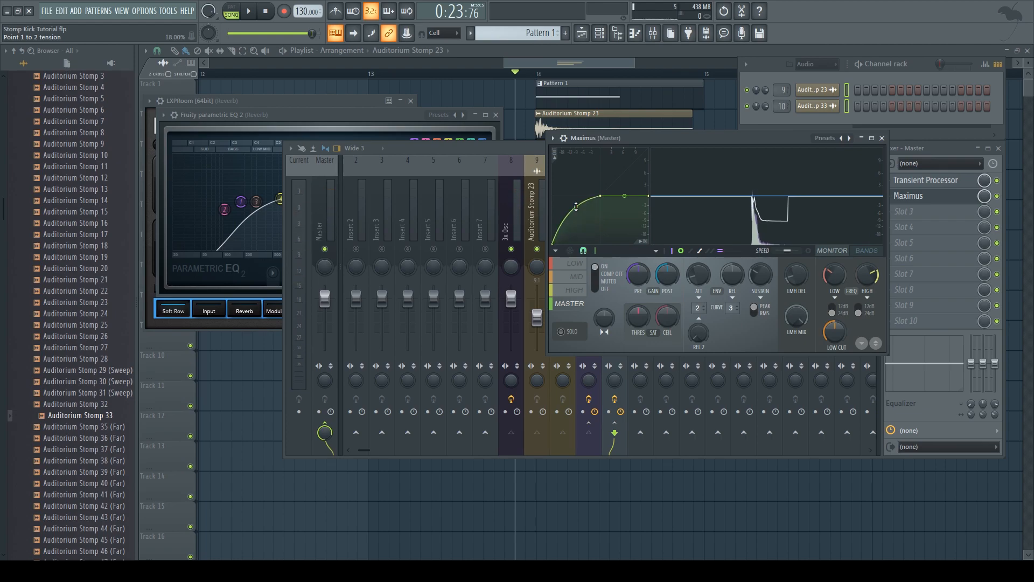